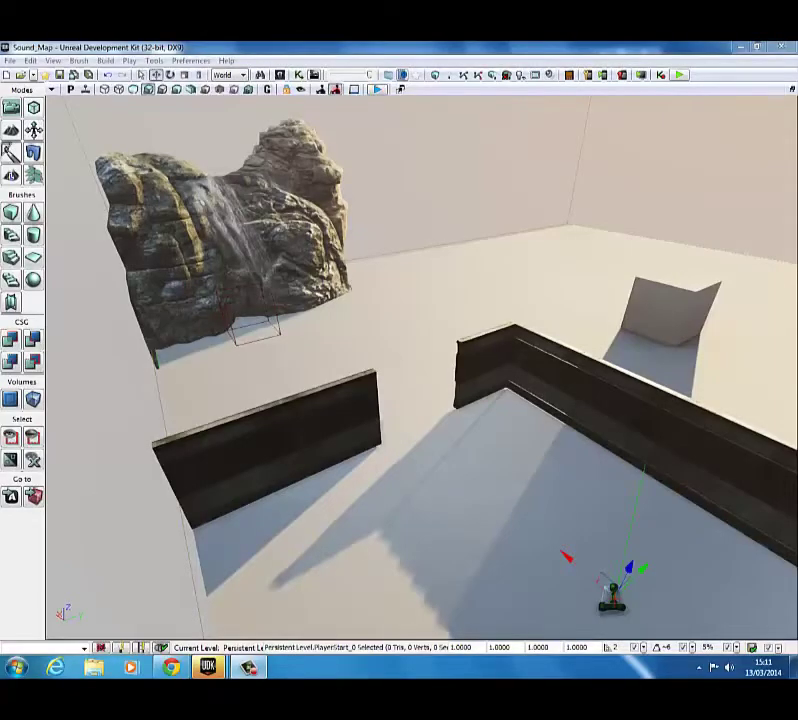
Step: Add a Trigger actor on the floor in the gap between the two dark wall sections
right_drag(420, 360, 446, 446)
right_drag(710, 453, 742, 440)
right_drag(566, 438, 498, 423)
key(Down)
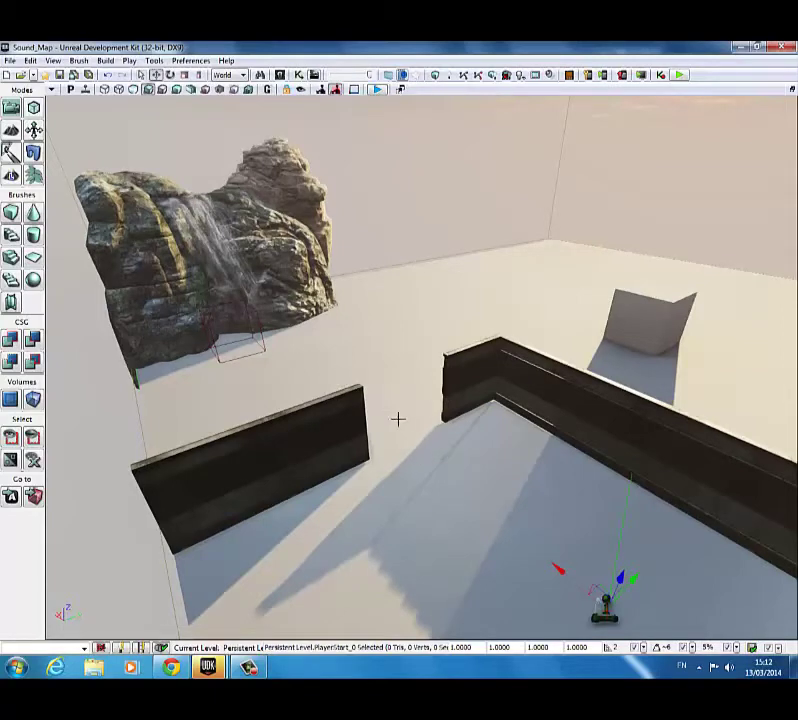
right_drag(418, 451, 417, 457)
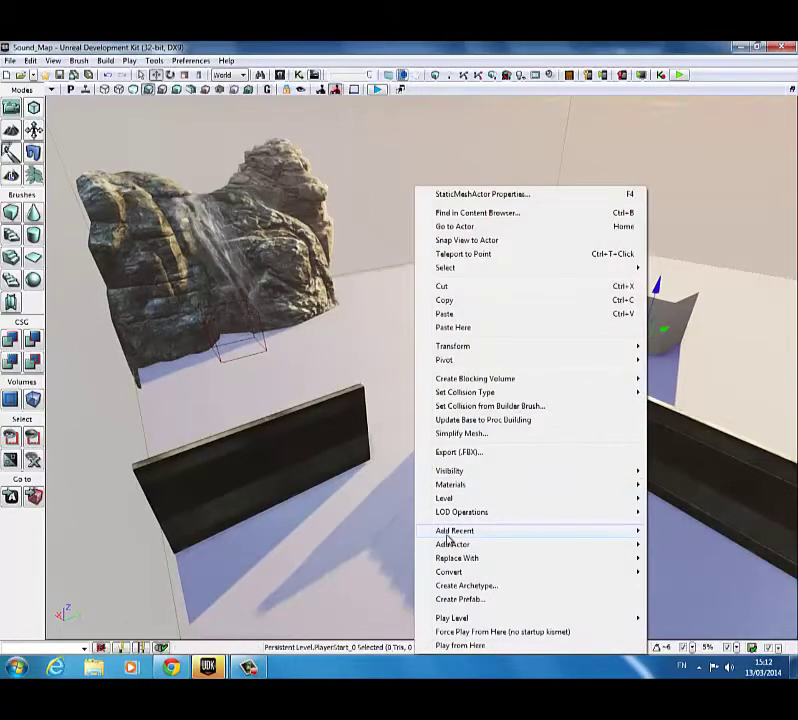
mouse_move(461, 548)
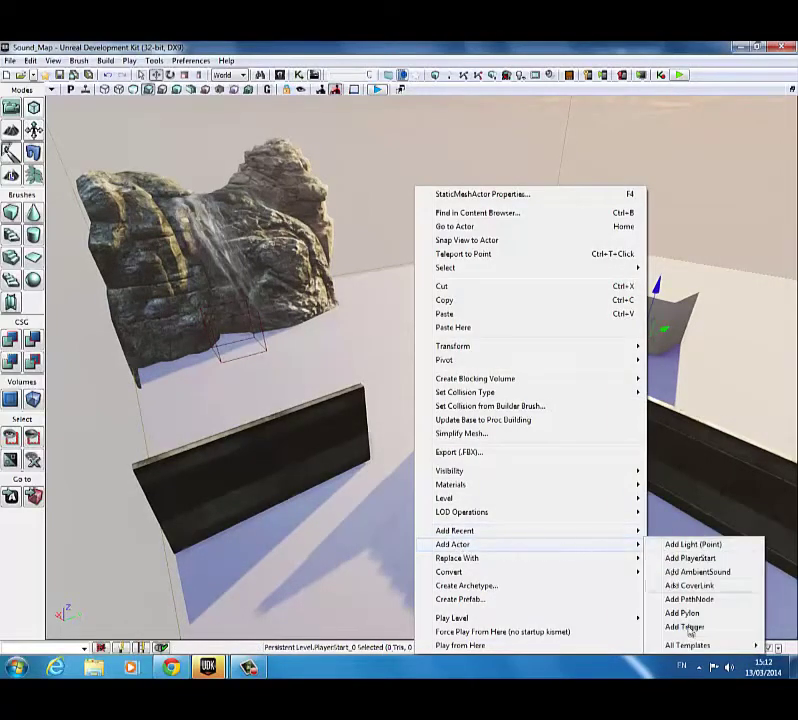
click(690, 627)
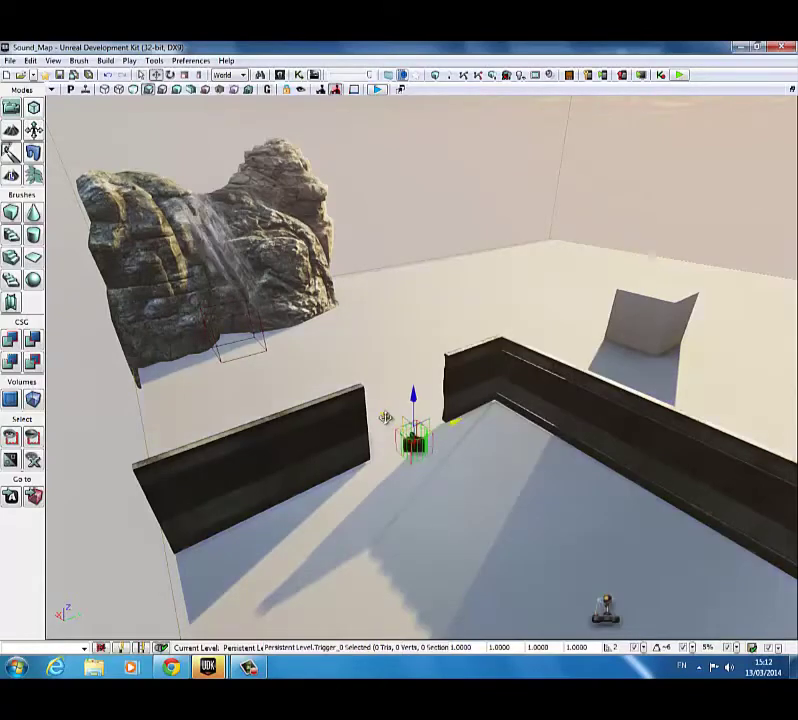
Step: Set the trigger cylinder's collision height to 80 and enlarge its collision radius to span the gap between the walls
double_click(387, 420)
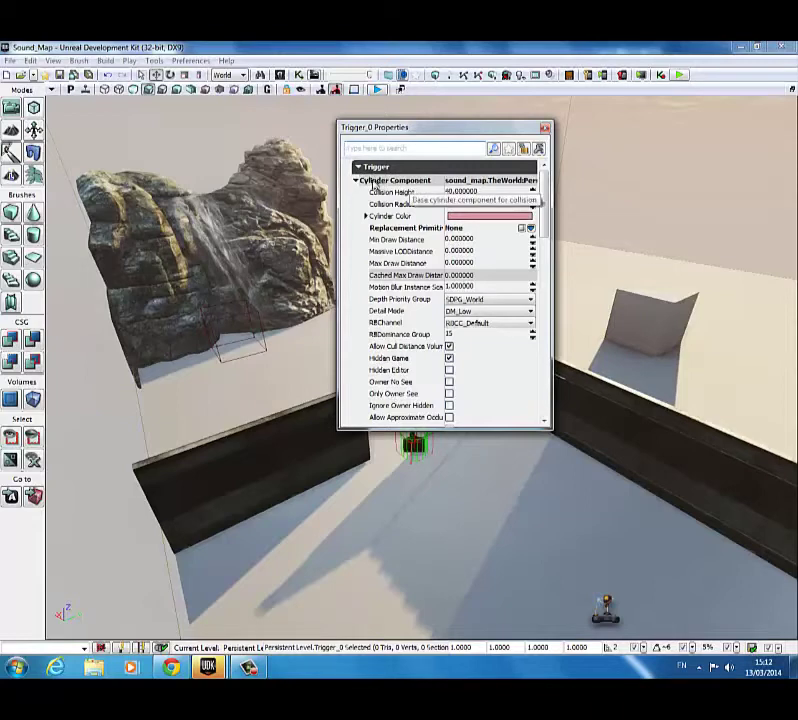
click(459, 192)
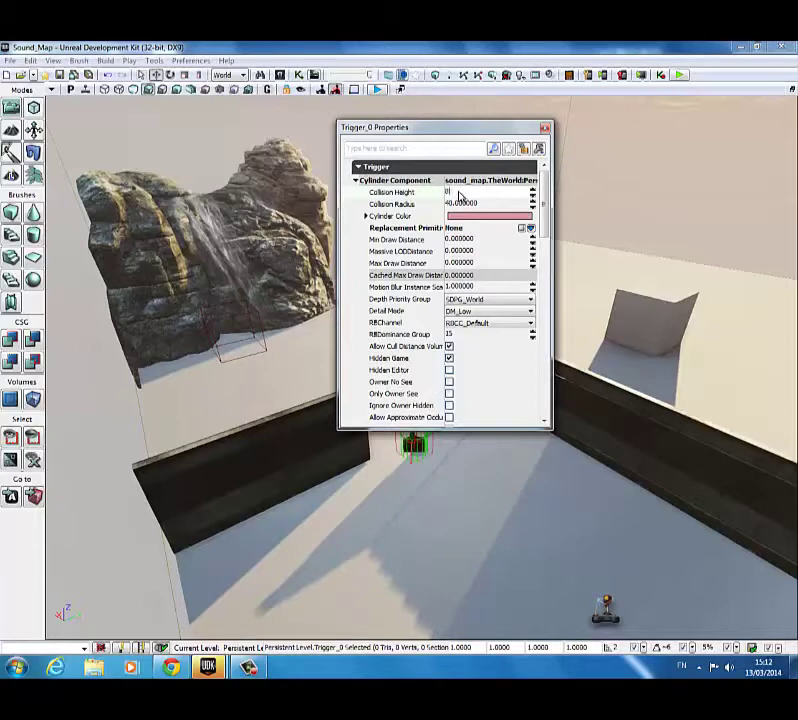
text(80)
key(Tab)
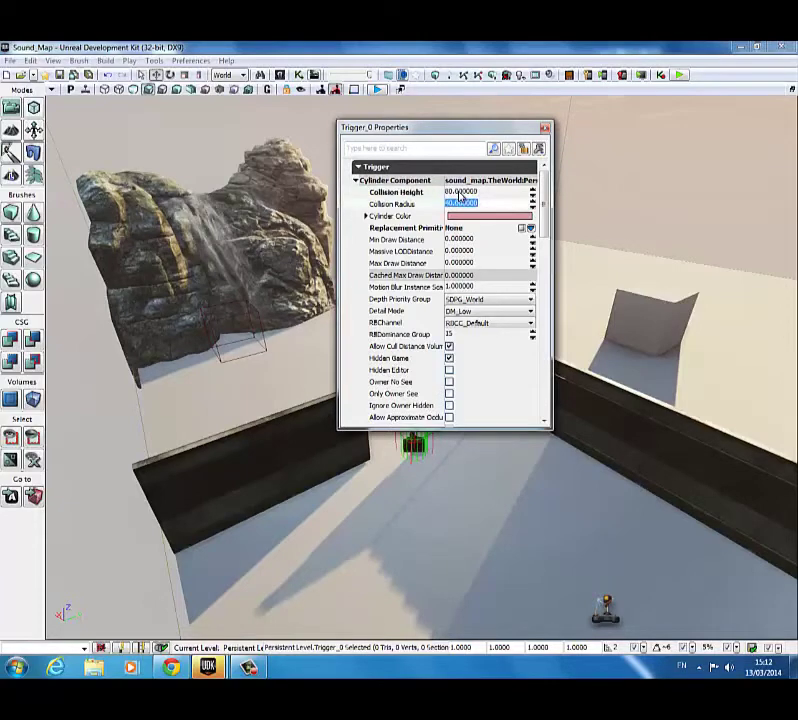
click(545, 128)
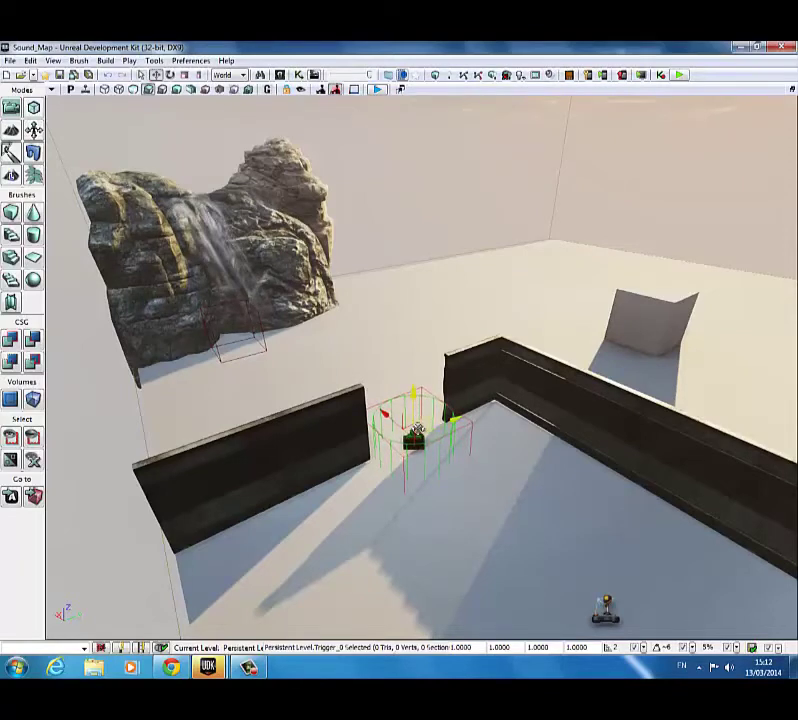
Step: Open Kismet and create a Touch event using the selected trigger
key(d)
right_drag(432, 438, 371, 448)
key(a)
key(s)
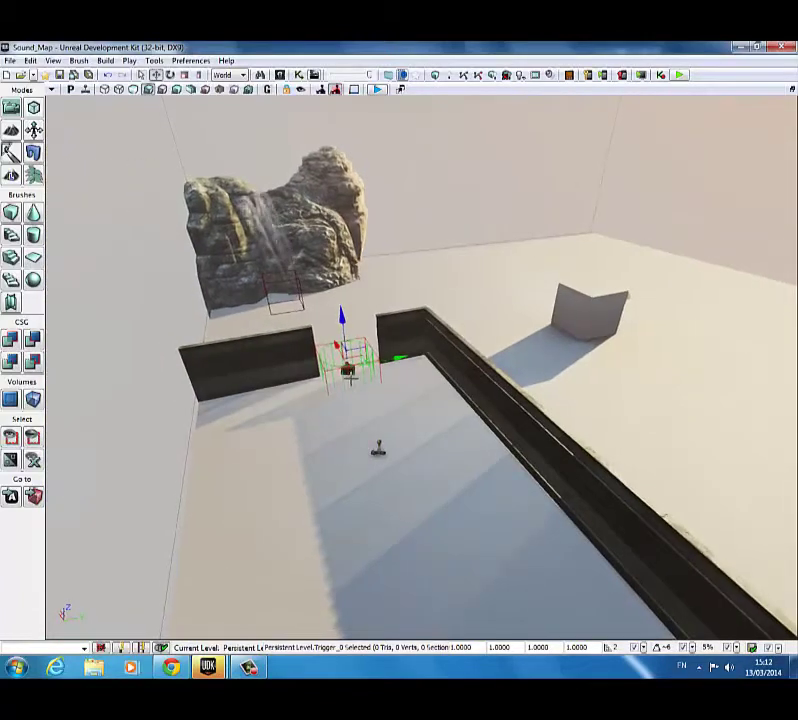
click(299, 75)
right_click(361, 290)
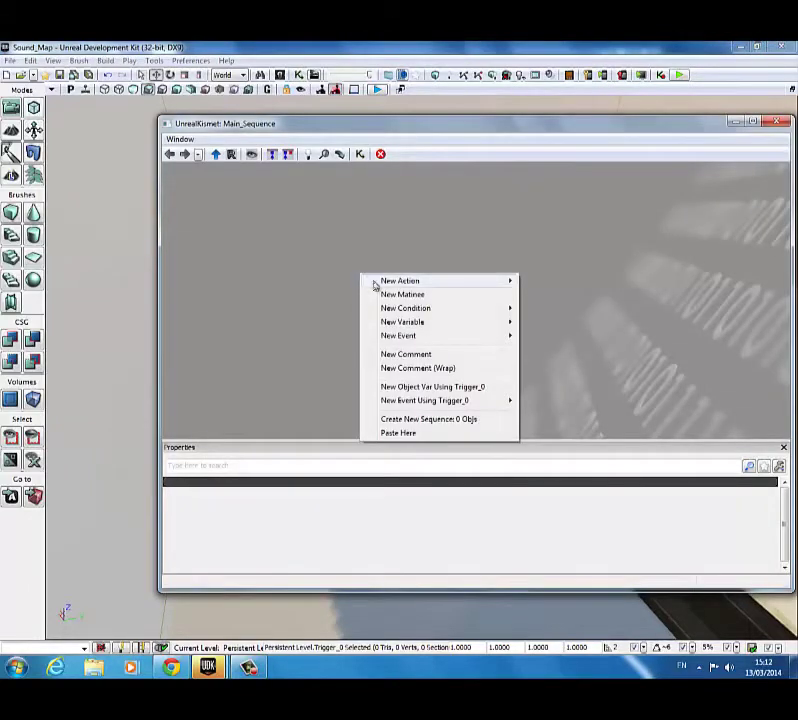
mouse_move(418, 402)
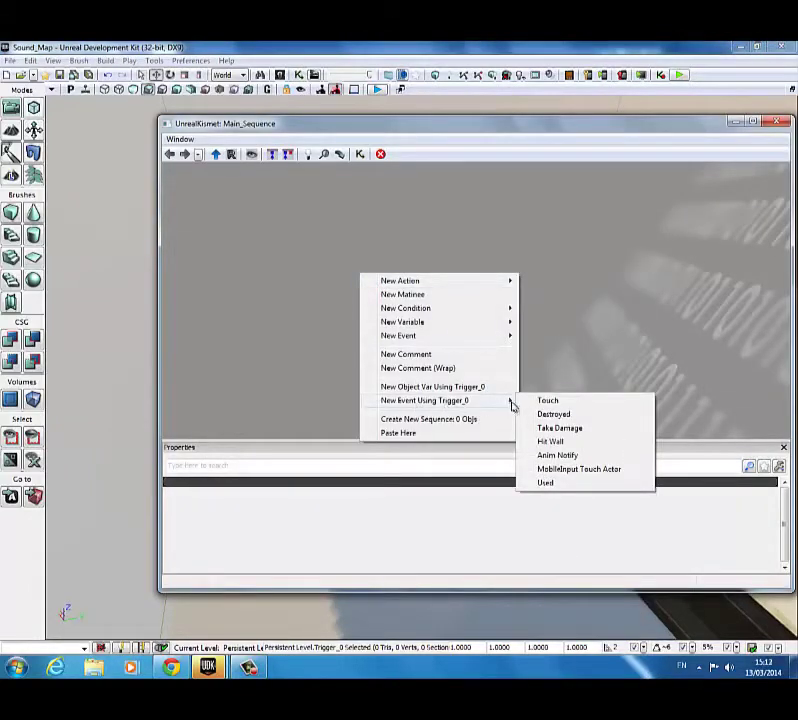
click(547, 400)
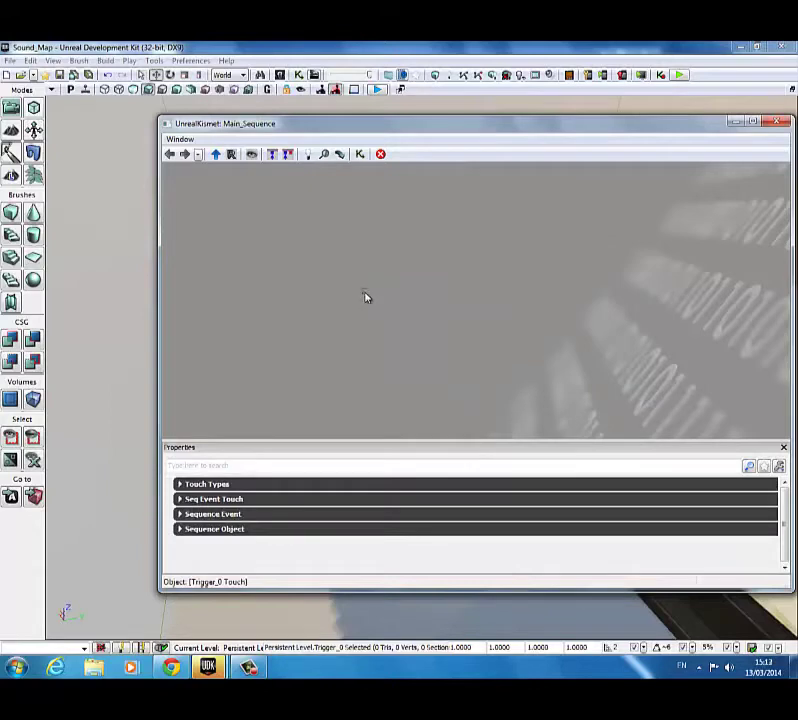
scroll(366, 297, up, 9)
drag(358, 304, 397, 346)
Step: Filter the door assets in the Content Browser to Sound Cues and select A_Door_Metal03_OpenStartCue
drag(532, 135, 481, 402)
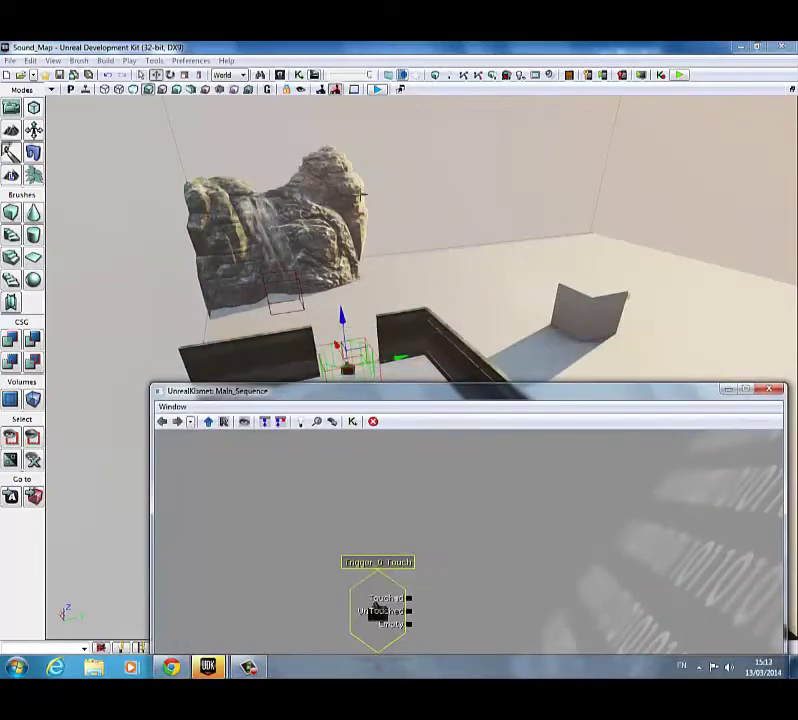
click(280, 75)
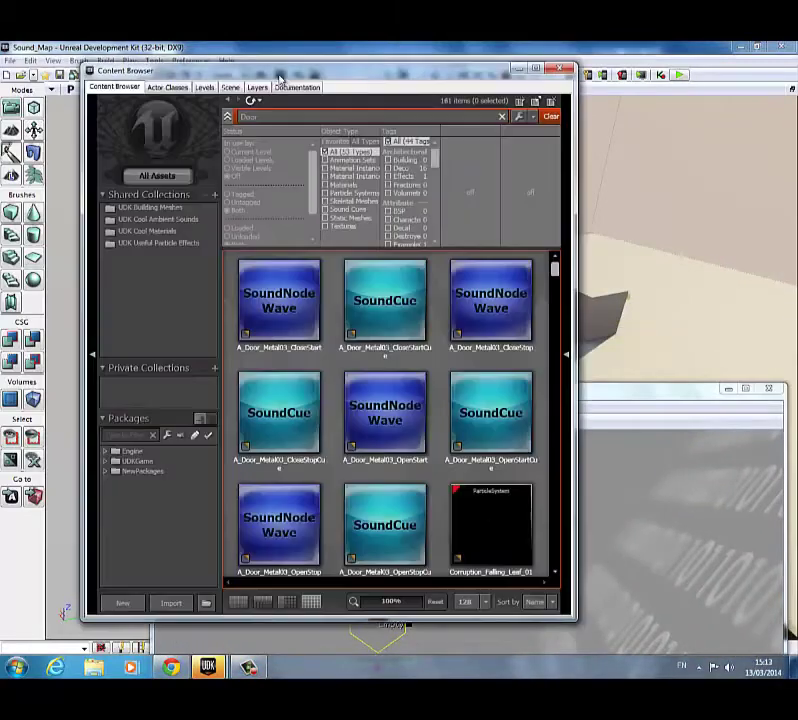
click(324, 209)
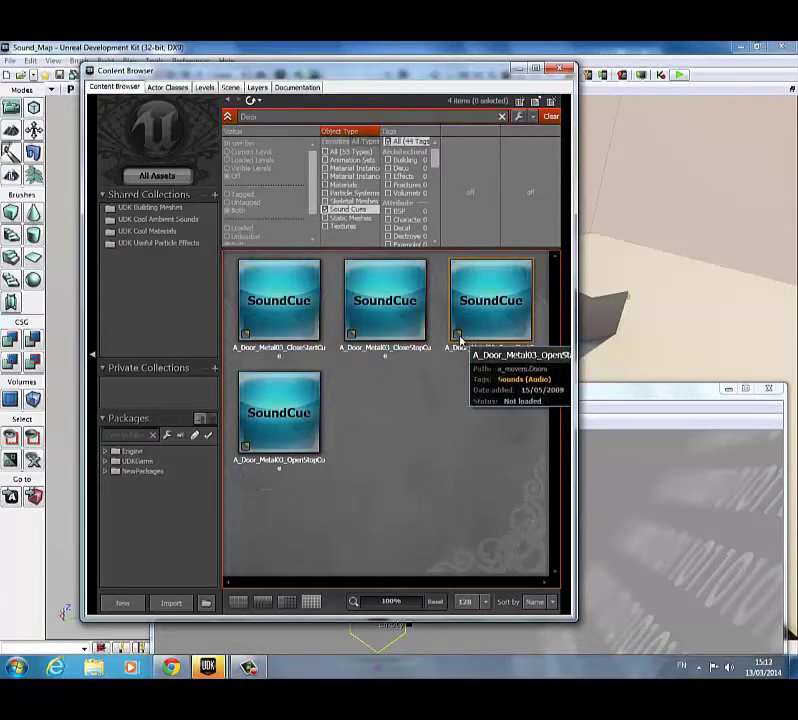
click(472, 336)
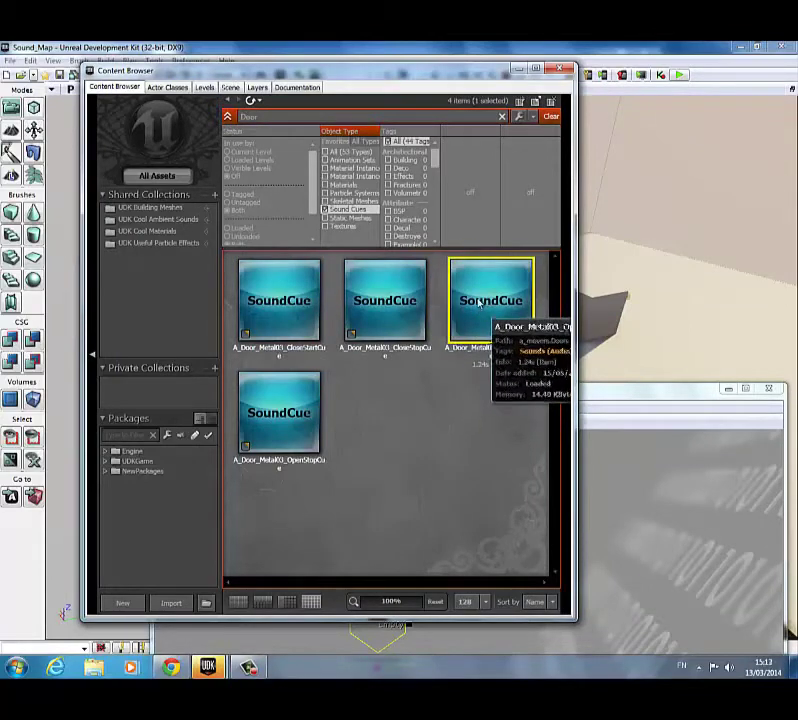
click(517, 70)
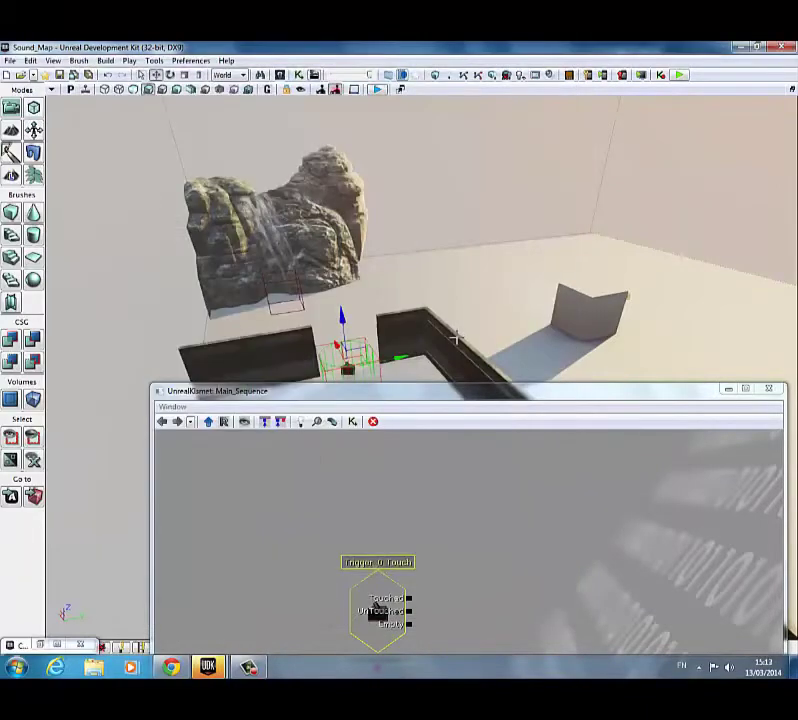
Step: Add a Play Sound action beside the trigger event in Kismet and connect the Touched output to its Play input
drag(457, 393, 476, 178)
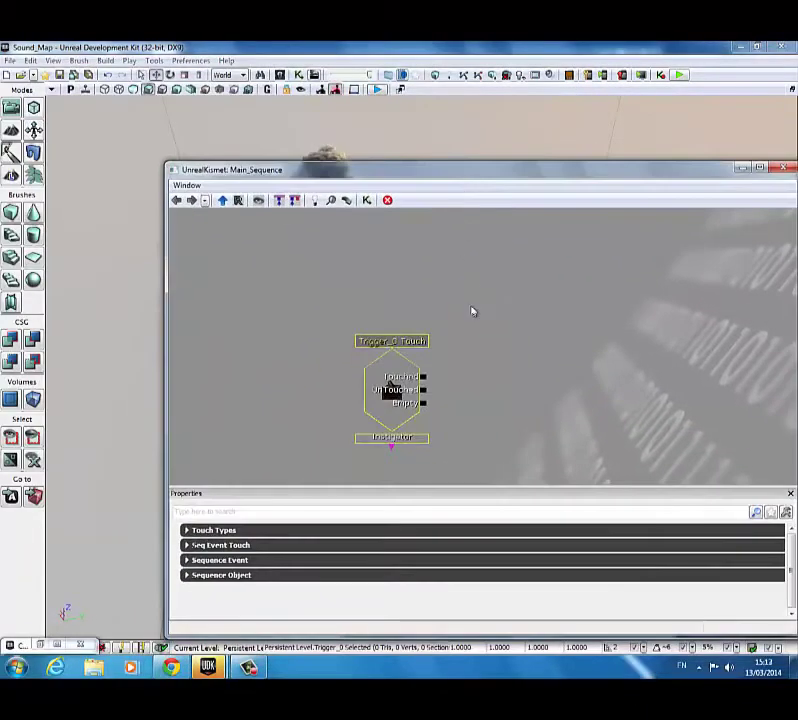
drag(509, 349, 497, 315)
right_click(486, 288)
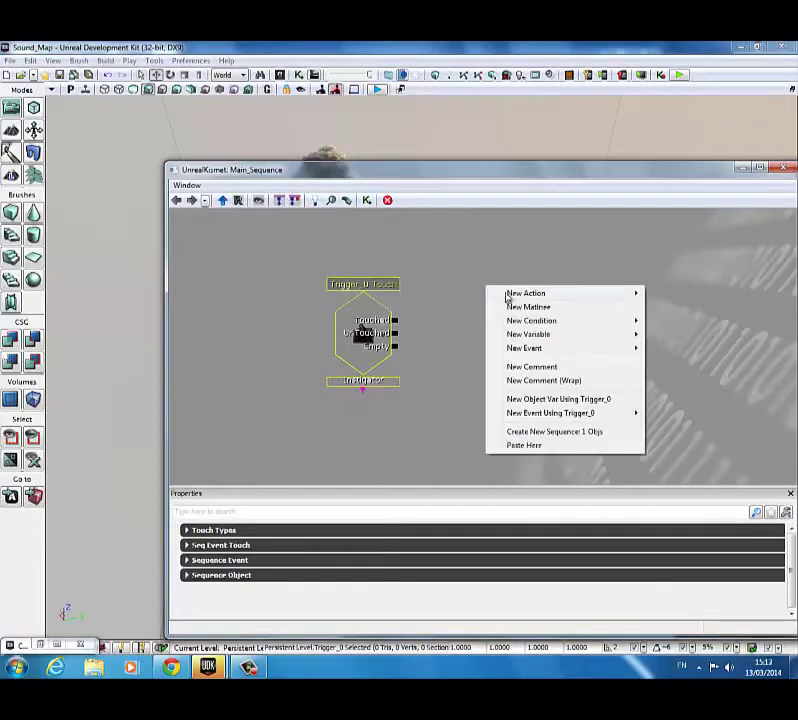
mouse_move(512, 295)
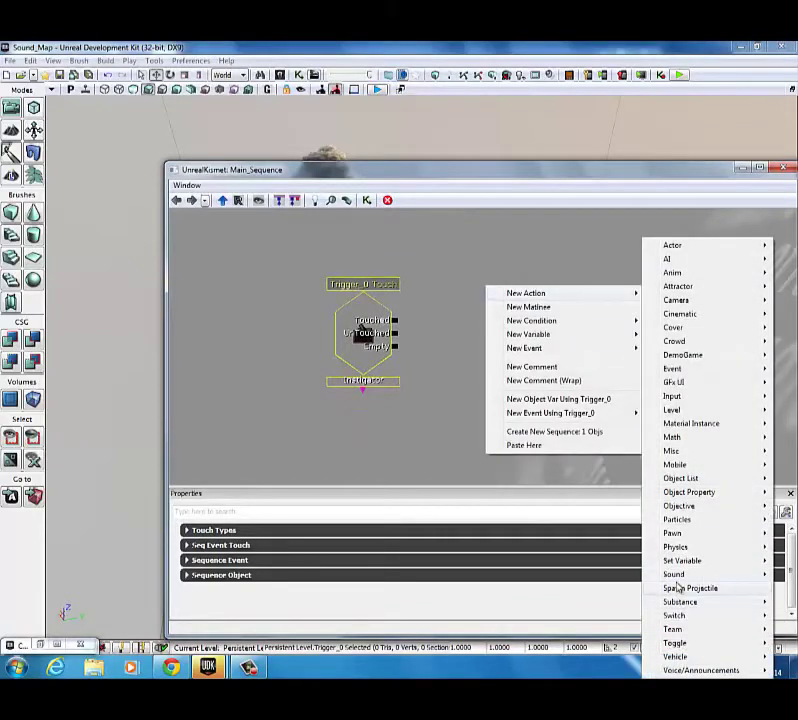
mouse_move(676, 574)
click(611, 616)
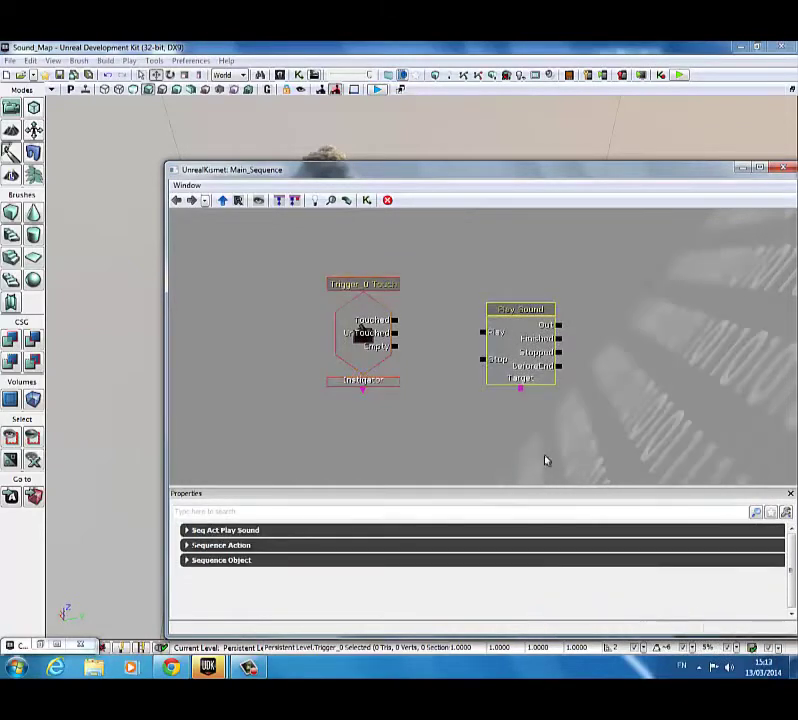
ctrl+drag(520, 309, 511, 280)
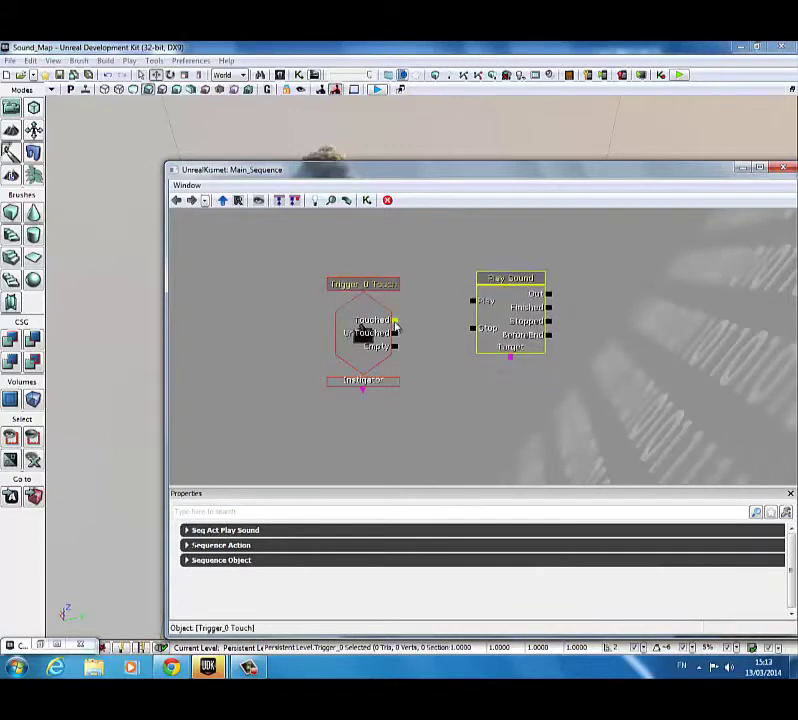
drag(395, 325, 472, 302)
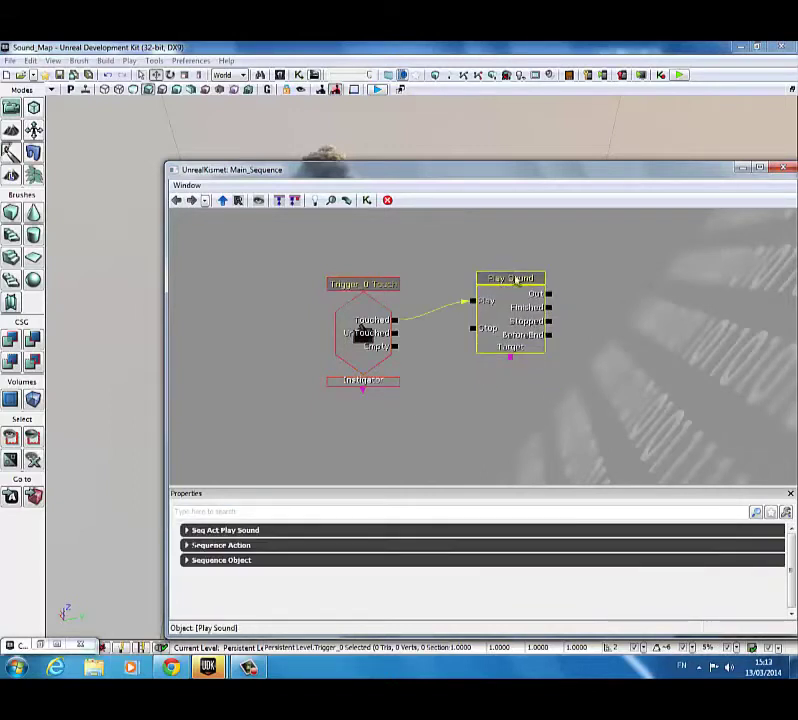
Step: Assign the selected A_Door_Metal03_OpenStartCue to the Play Sound action and close Kismet
click(369, 422)
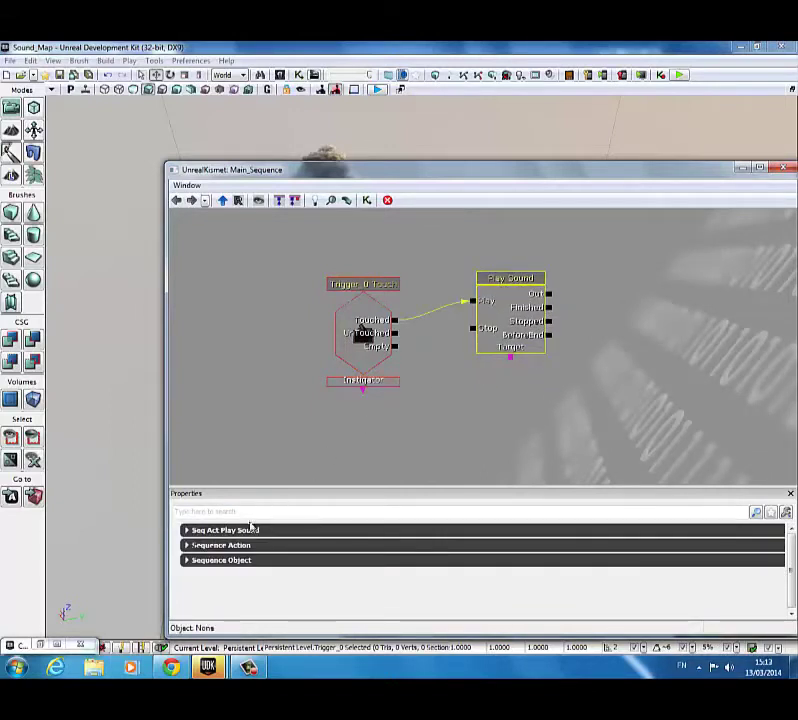
click(187, 531)
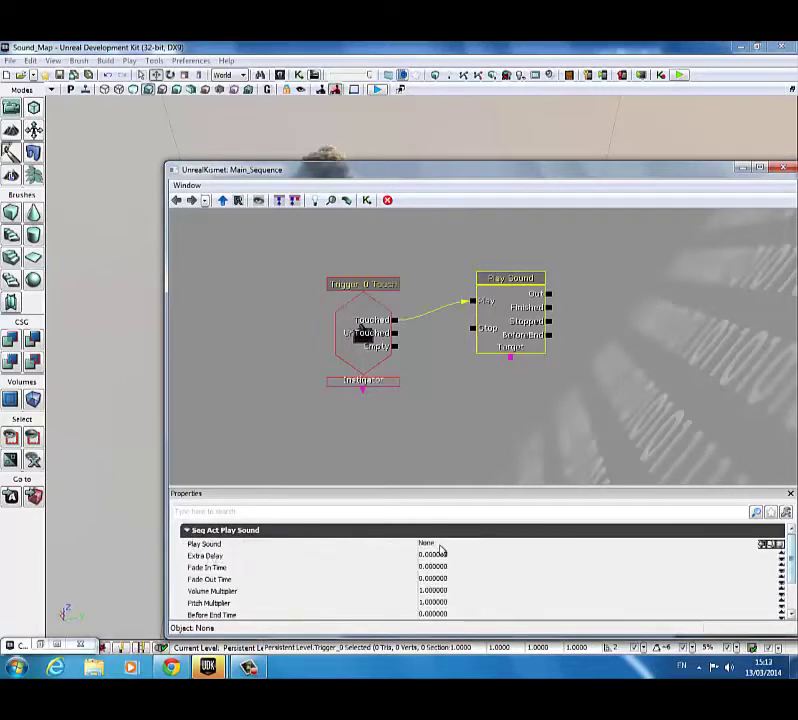
click(761, 545)
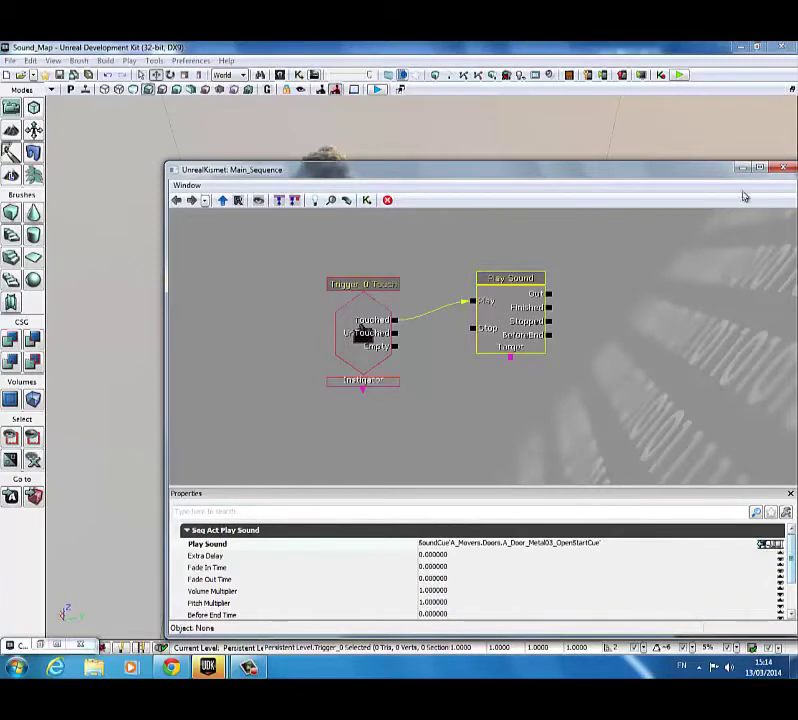
click(780, 169)
Step: Play the level, walk forward and back through the wall gap to test the triggered sound, and exit the preview
click(676, 75)
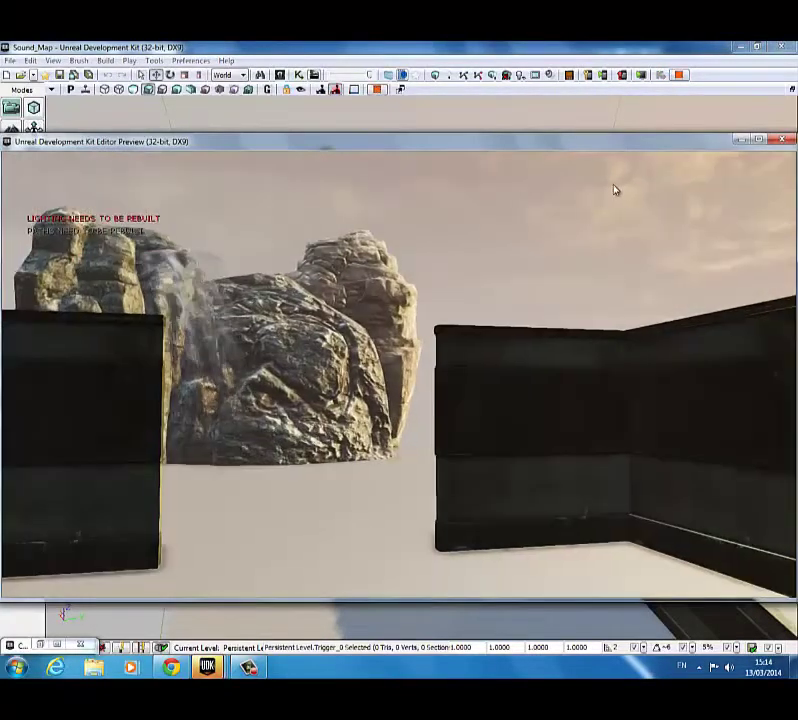
key(w)
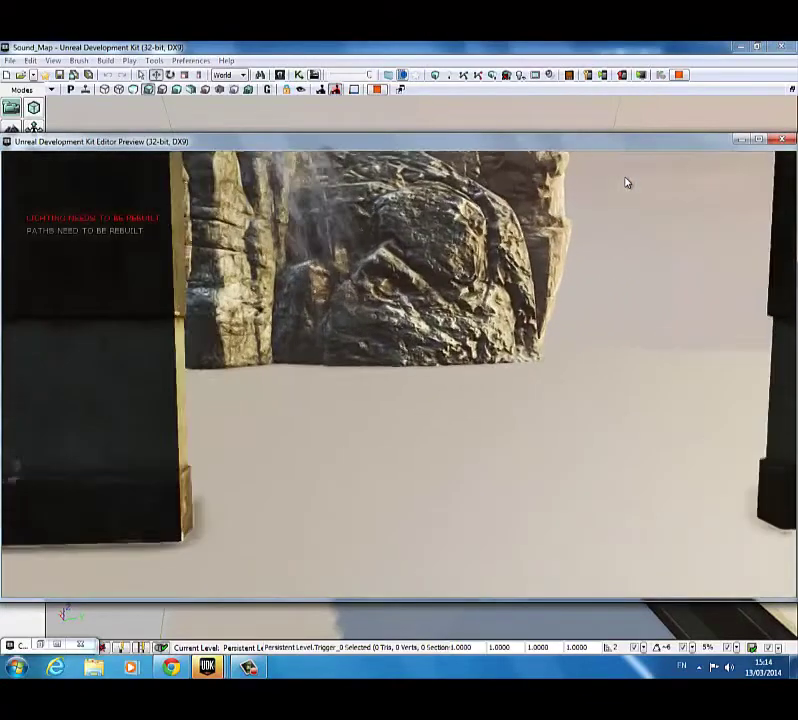
key(w)
key(s)
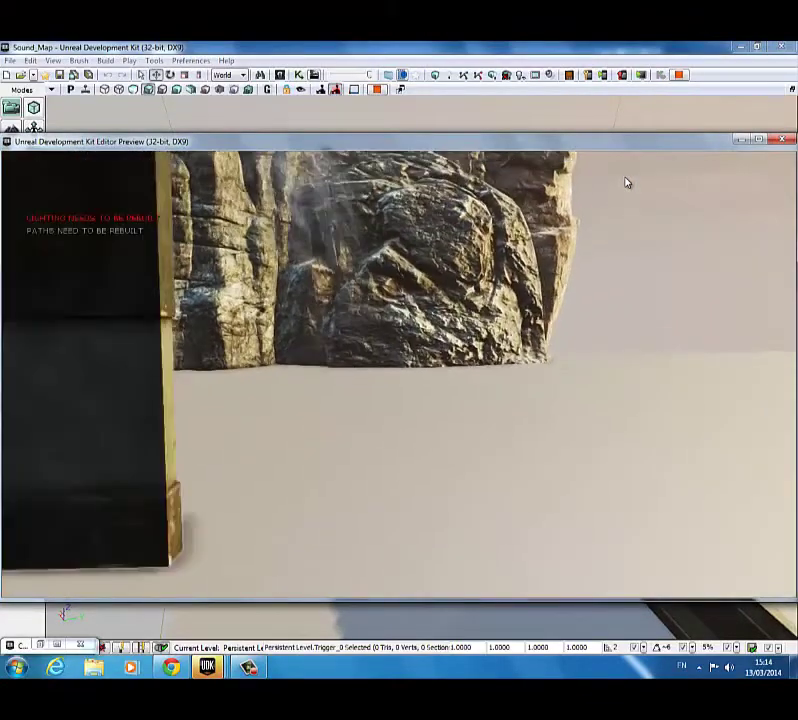
key(s)
key(Escape)
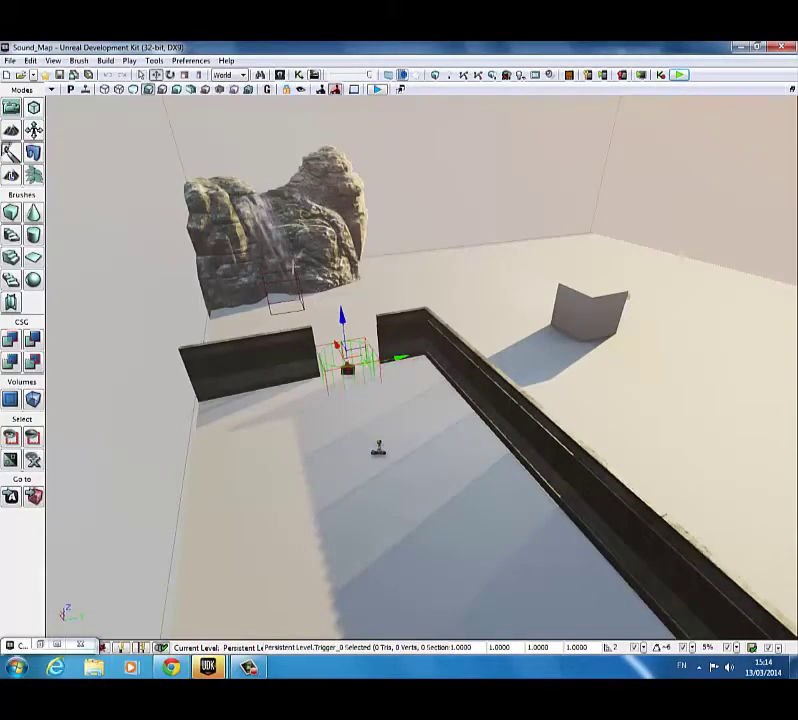
Step: Search the Content Browser sound cues for "waterfall" and select Waterfall_Medium_02_Cue
click(296, 76)
click(41, 645)
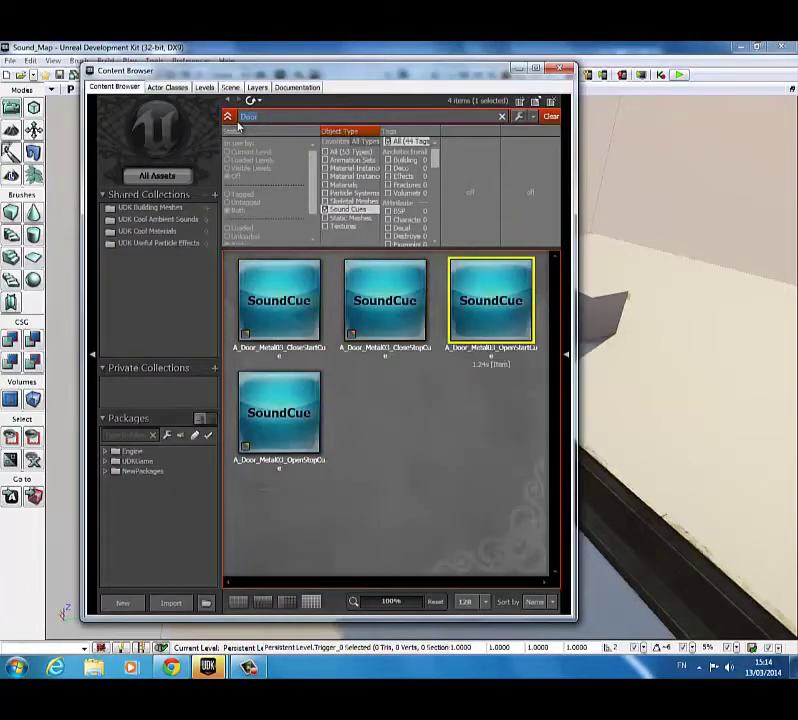
text(waterfall)
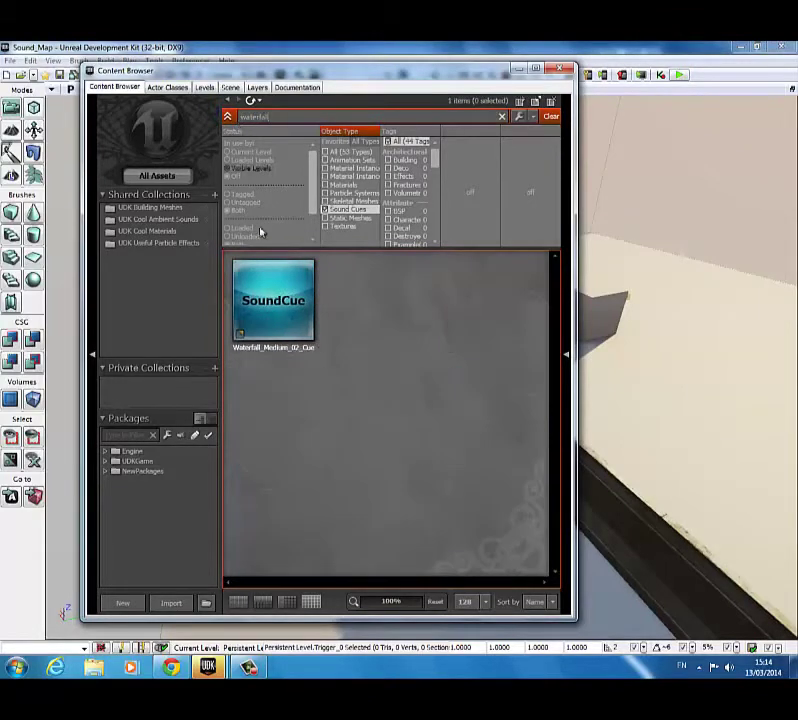
click(242, 338)
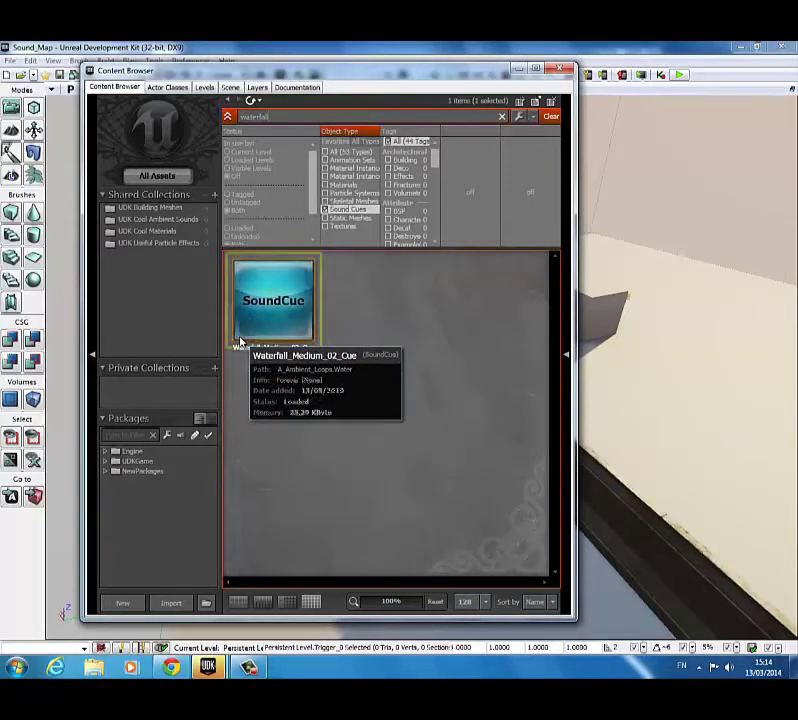
Step: Place the selected waterfall sound cue in the level as an ambient sound at the waterfall rocks
drag(366, 80, 654, 97)
mouse_move(563, 313)
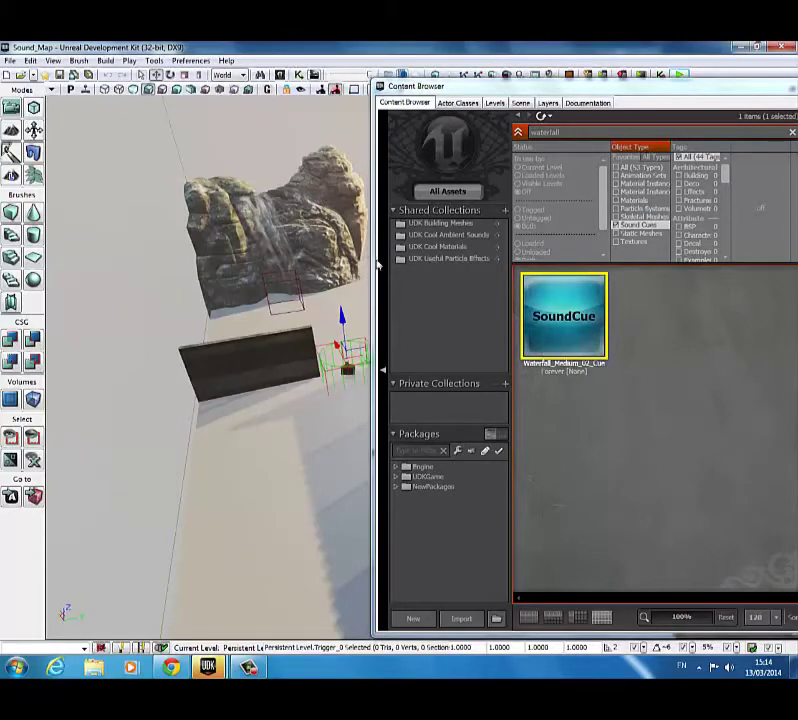
drag(327, 272, 323, 268)
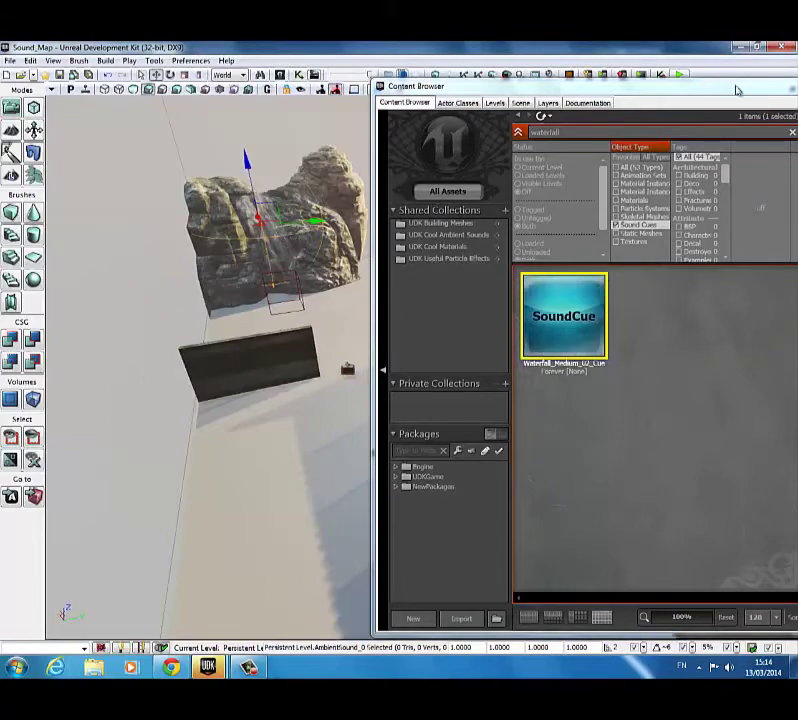
Step: Close the Content Browser and move the ambient sound actor along the X axis at the waterfall
drag(736, 91, 562, 96)
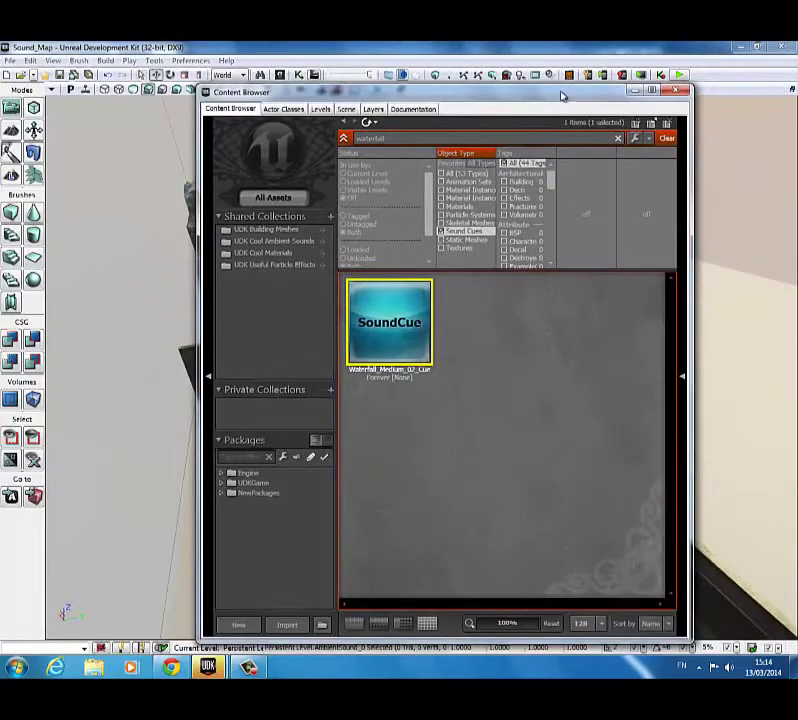
click(677, 92)
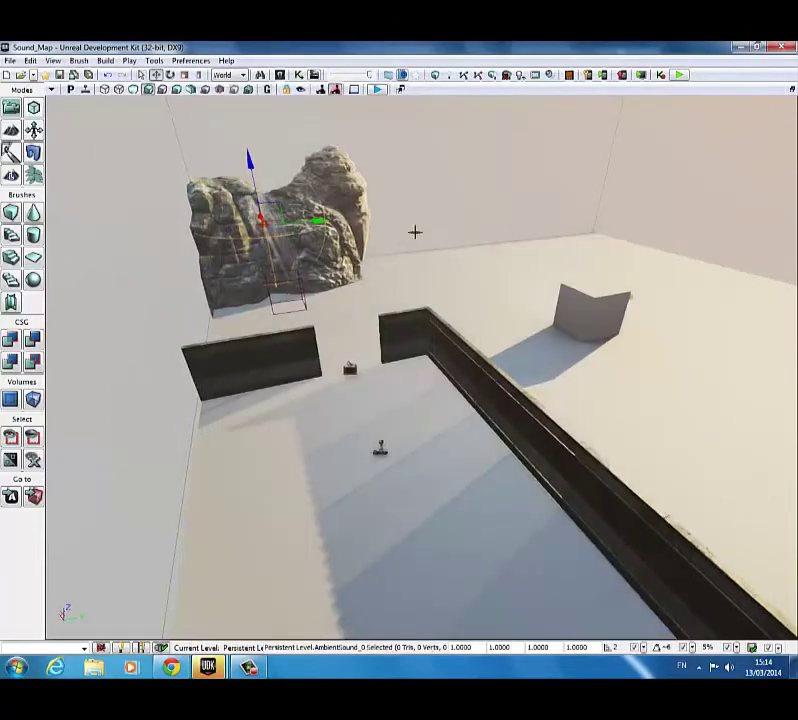
right_drag(413, 232, 444, 253)
key(w)
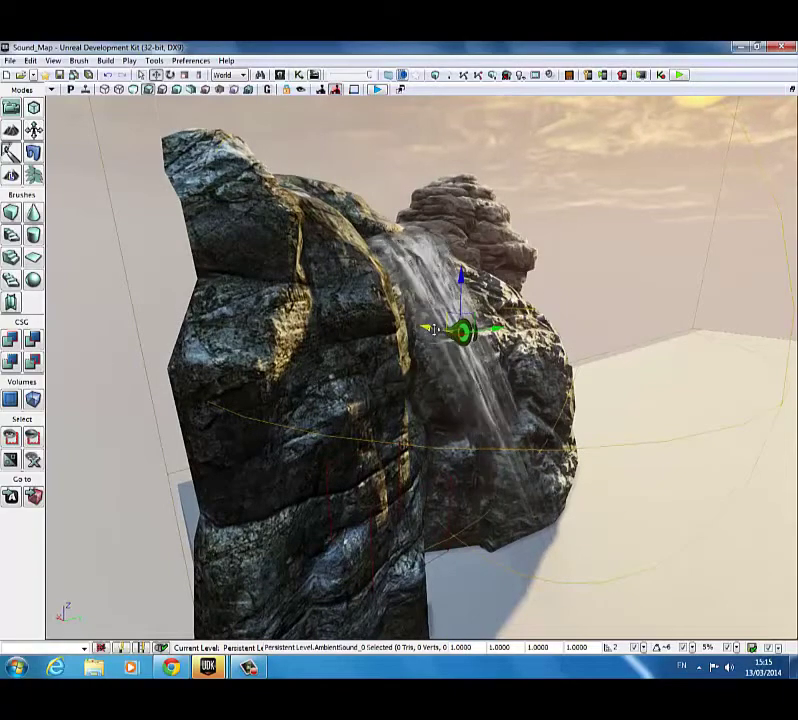
drag(428, 326, 410, 322)
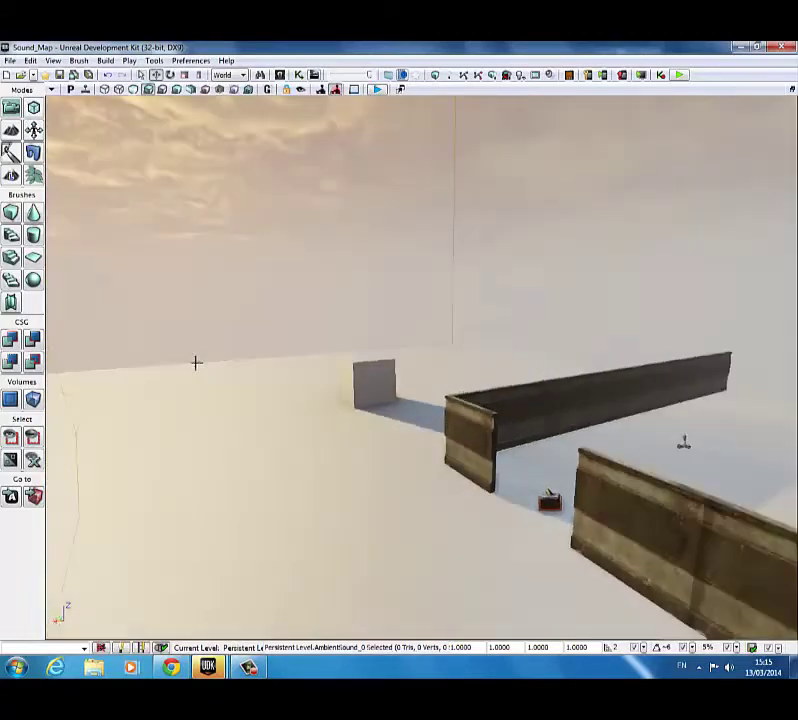
Step: Set the ambient sound's Volume Multiplier to 0.5 and Pitch Multiplier to 0.4, and close its properties
drag(193, 362, 105, 350)
drag(431, 346, 259, 357)
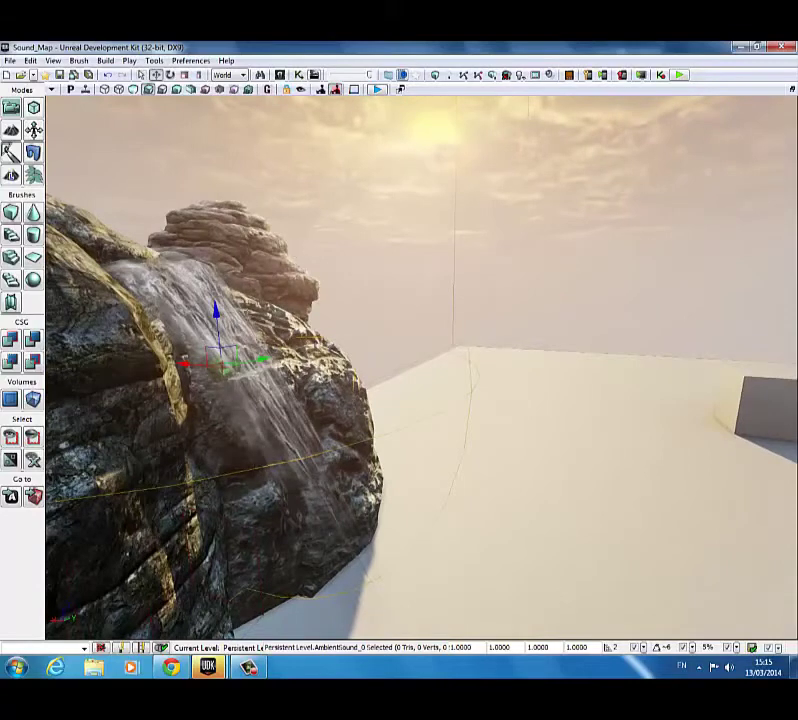
key(F4)
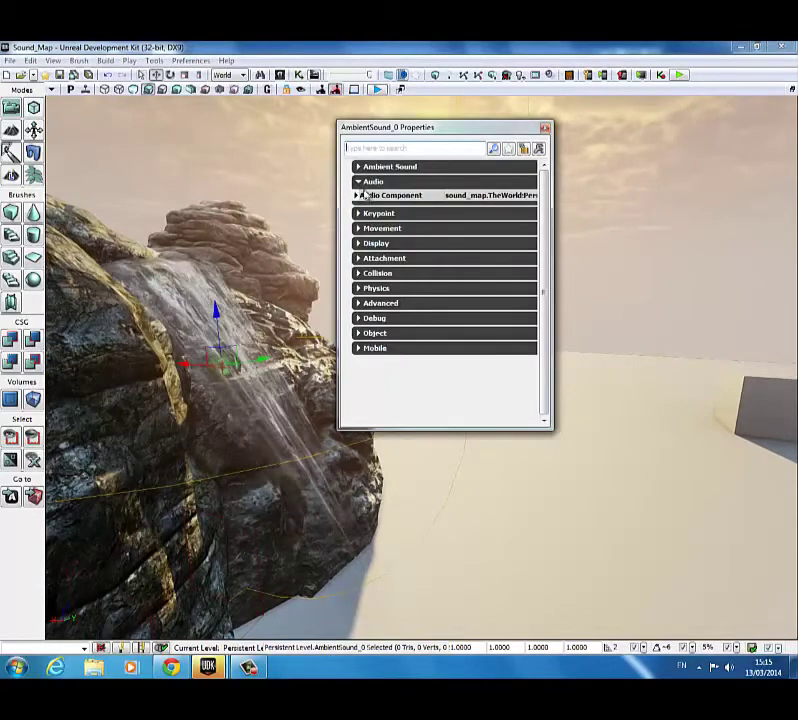
click(356, 196)
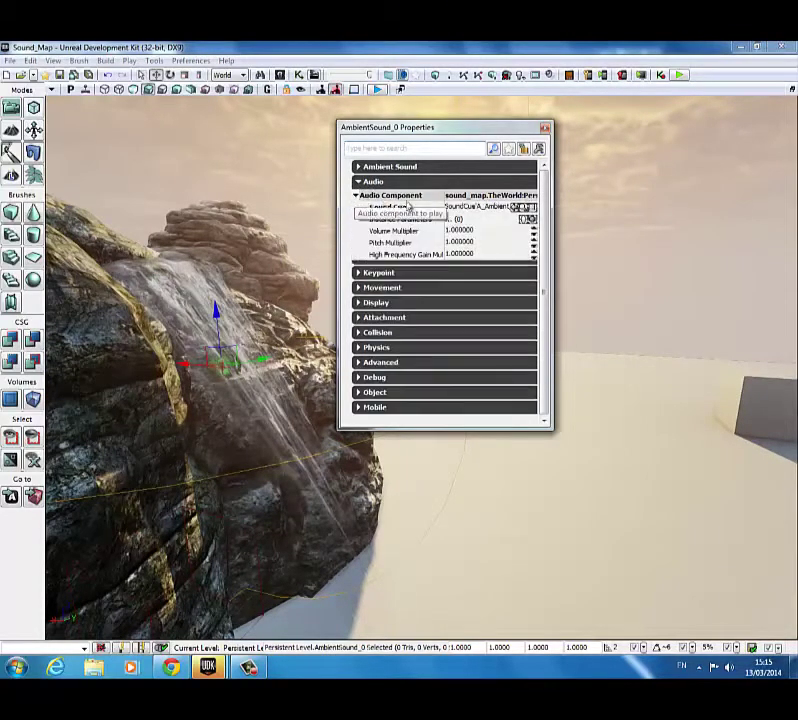
click(453, 232)
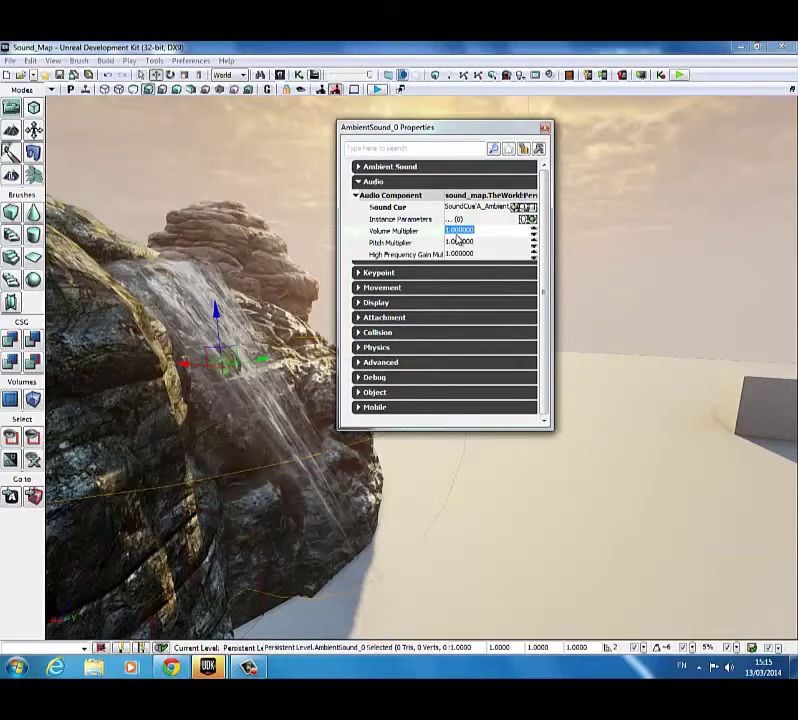
click(460, 243)
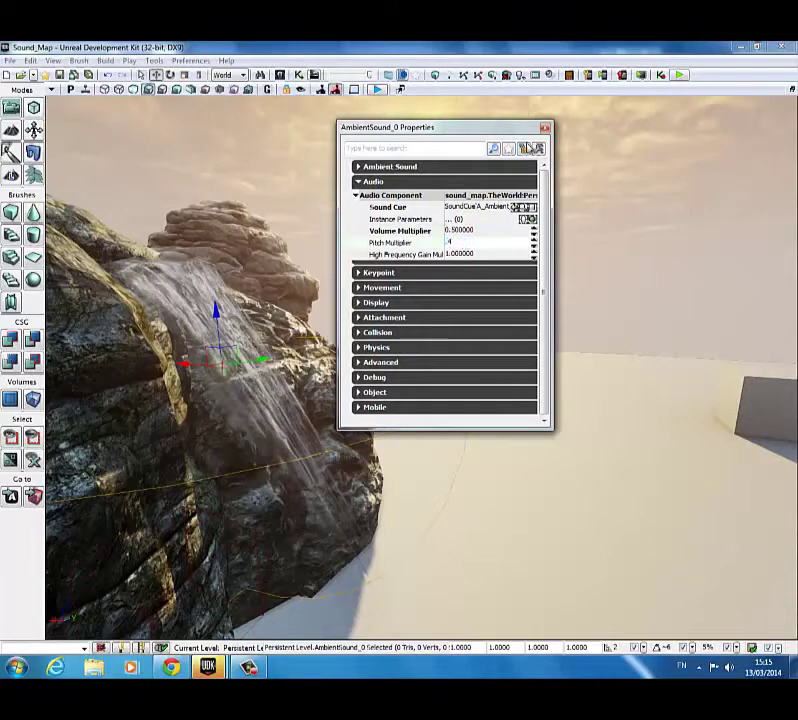
click(545, 130)
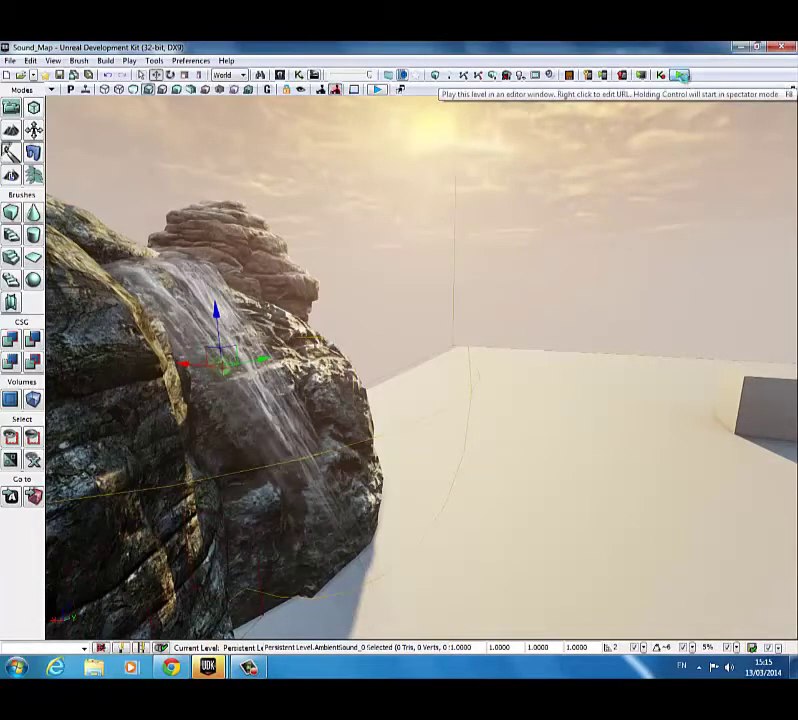
Step: Play the level, walk toward the wall gap to test the waterfall sound, and exit the preview
click(682, 77)
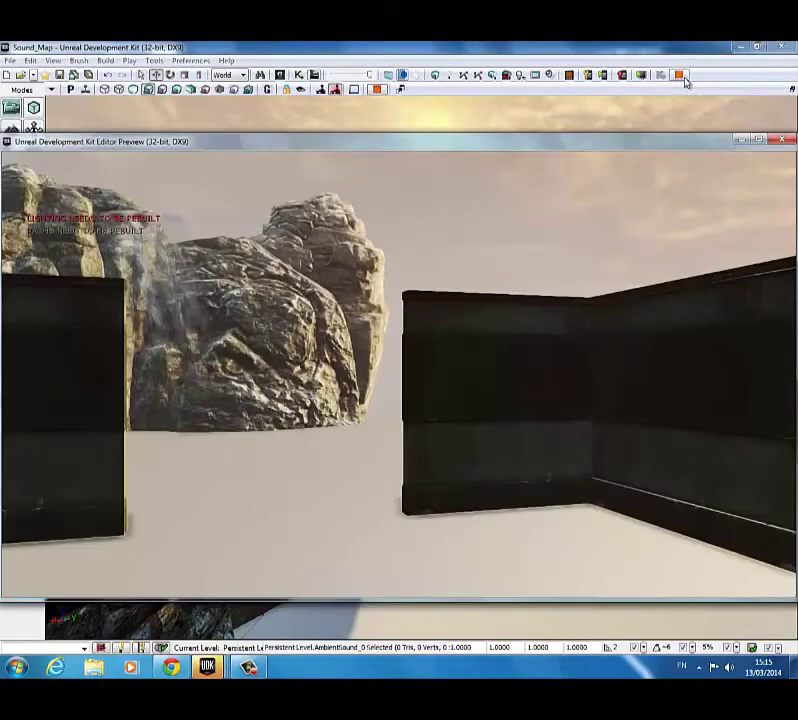
key(w)
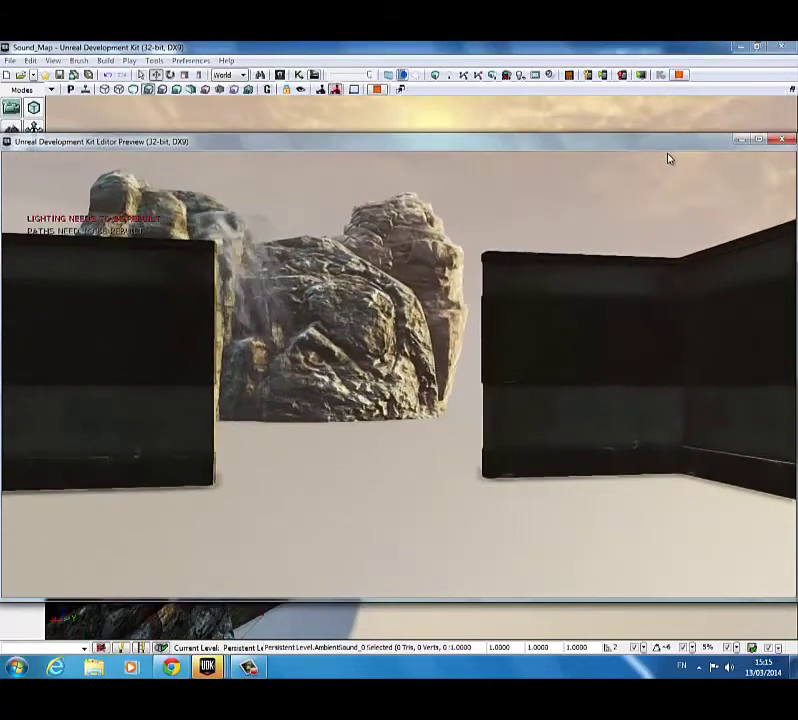
key(w)
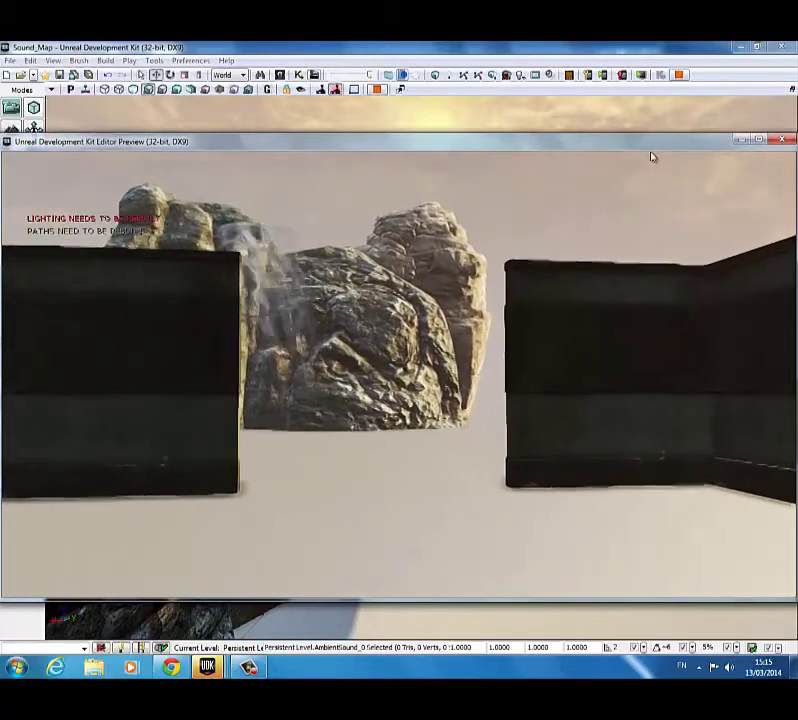
key(Escape)
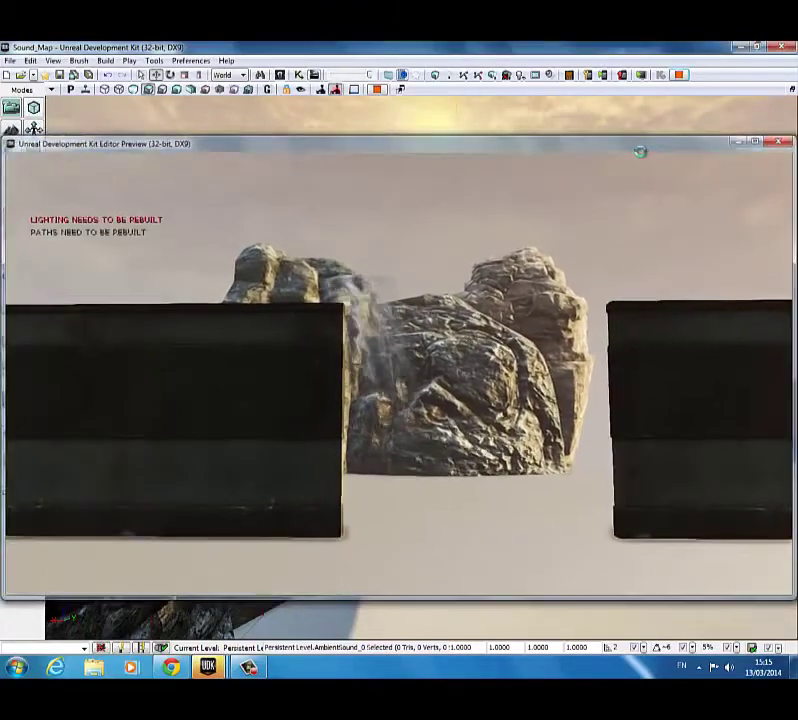
key(Escape)
right_drag(461, 355, 413, 361)
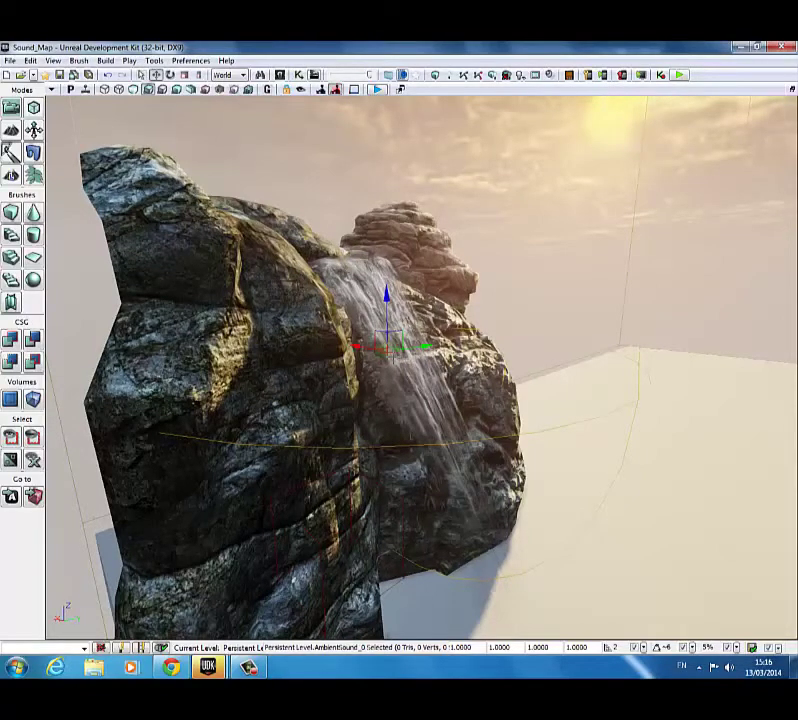
right_click(33, 400)
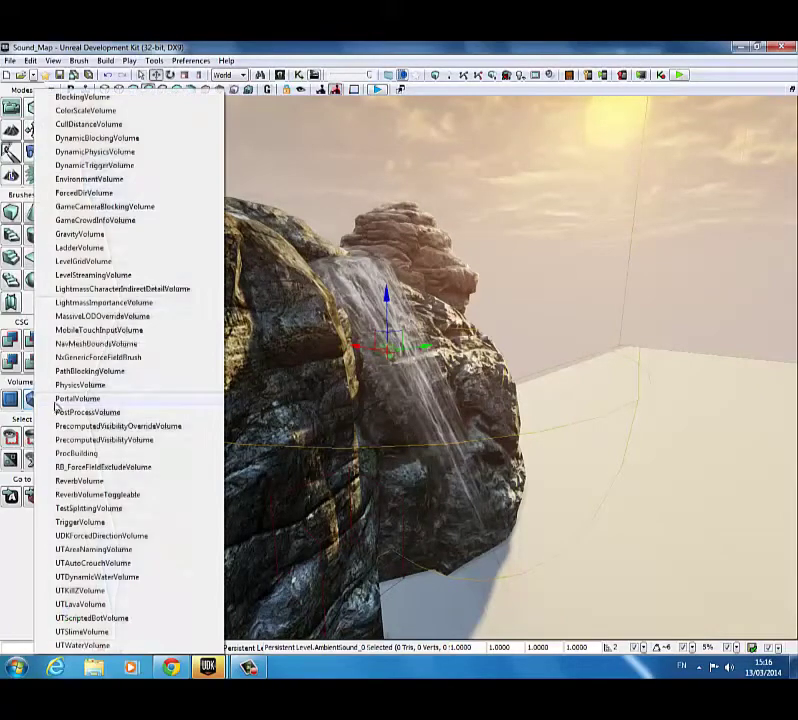
click(298, 509)
Step: Select the builder brush, view it together with the rocks and floor, and restore the four-viewport layout
click(34, 496)
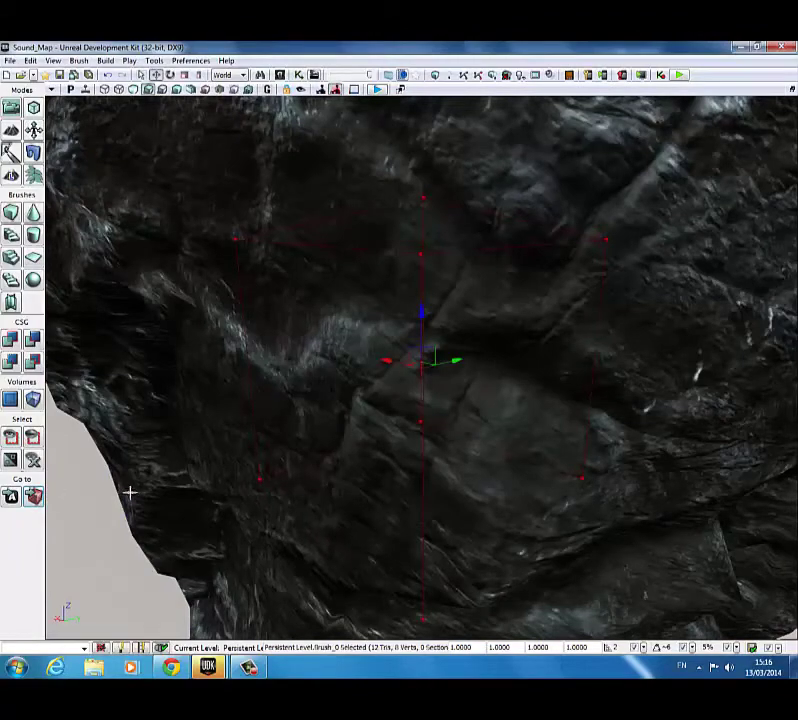
key(s)
key(d)
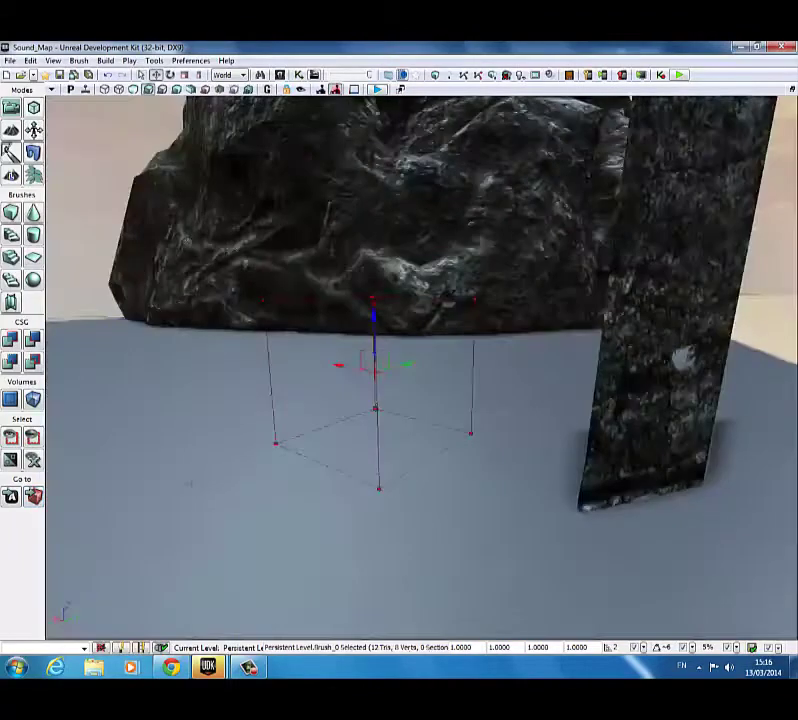
right_drag(190, 484, 189, 435)
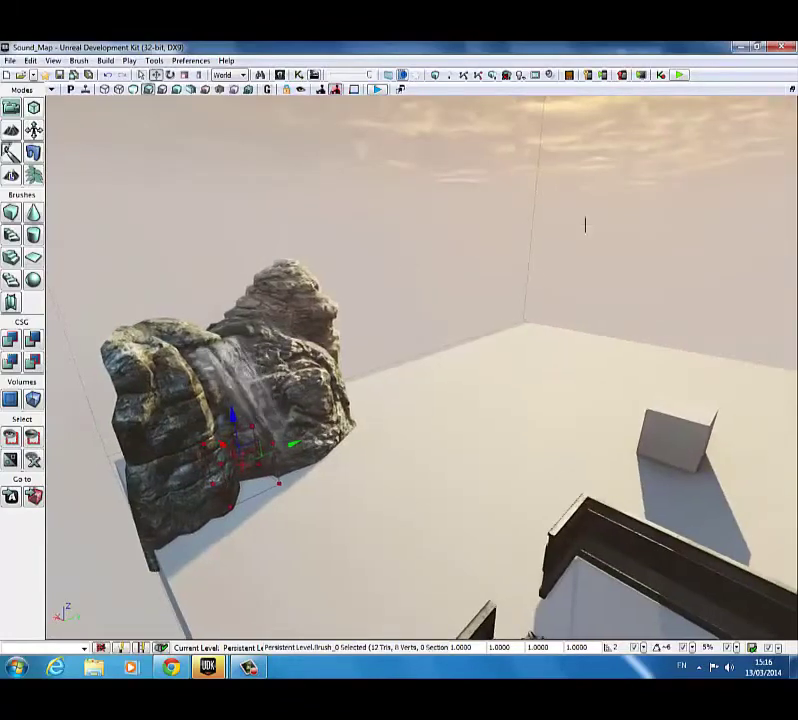
click(792, 90)
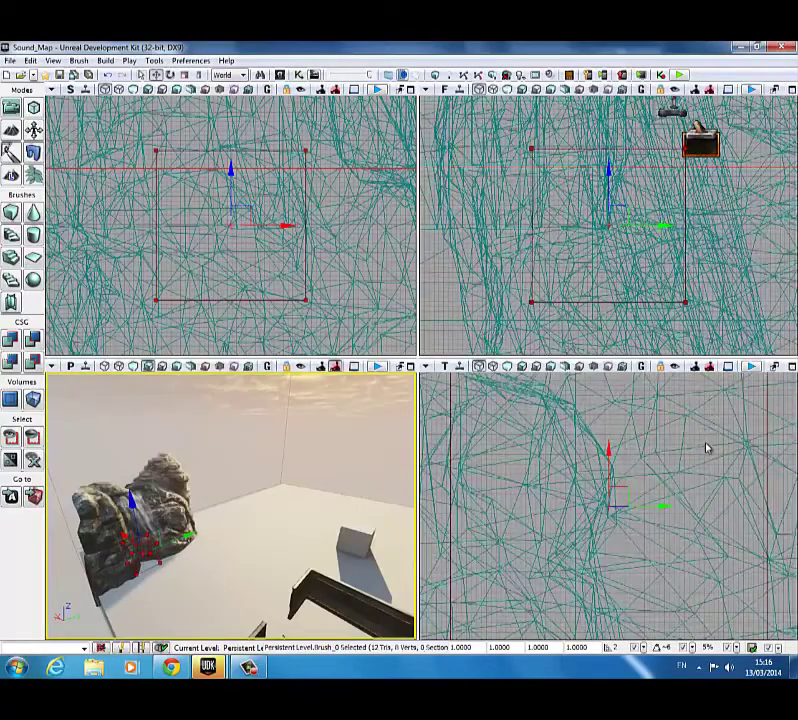
Step: Move the builder brush out of the waterfall rocks onto the open floor in the top view
scroll(688, 438, up, 6)
right_drag(684, 422, 645, 388)
scroll(659, 429, down, 3)
scroll(657, 428, down, 8)
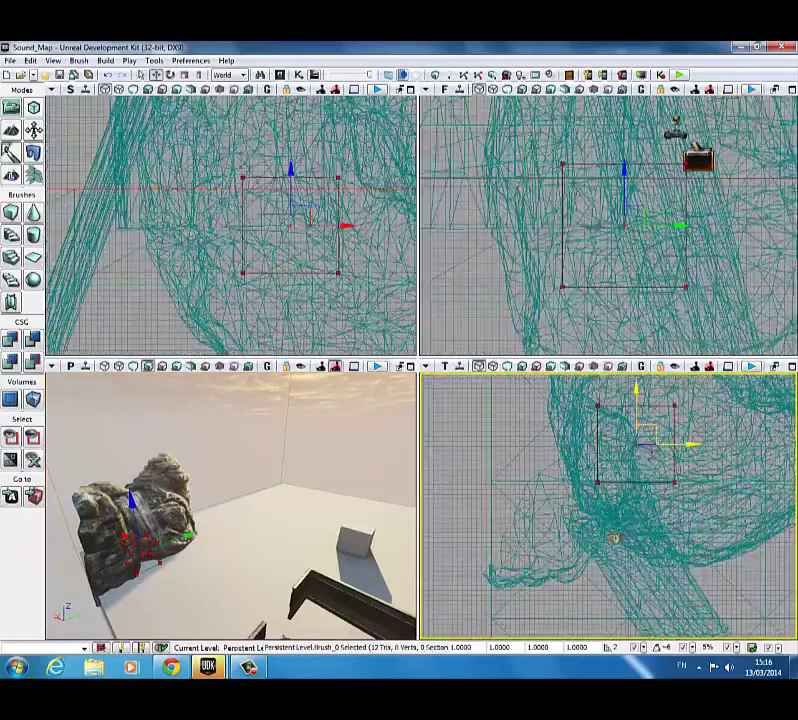
scroll(557, 522, down, 8)
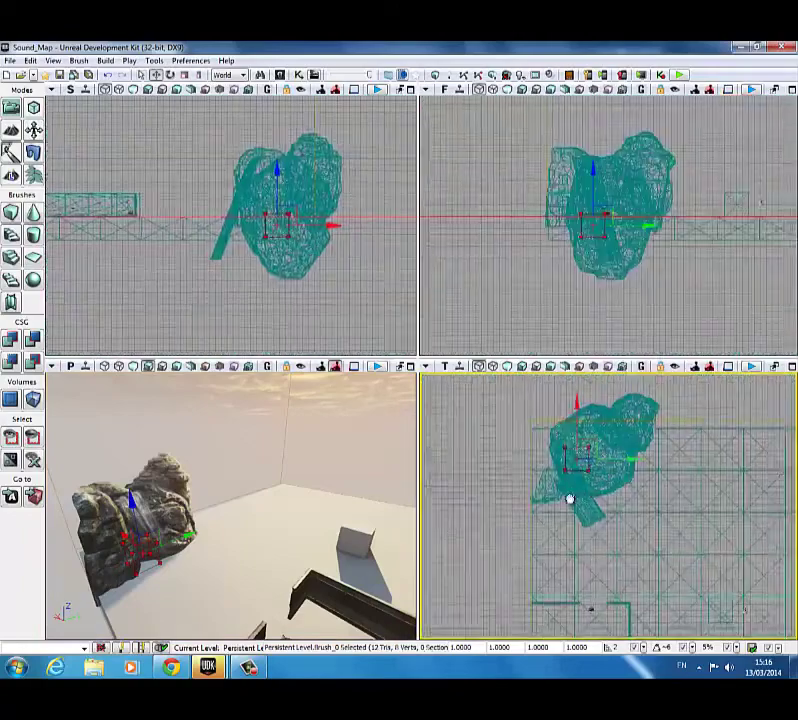
drag(565, 457, 695, 505)
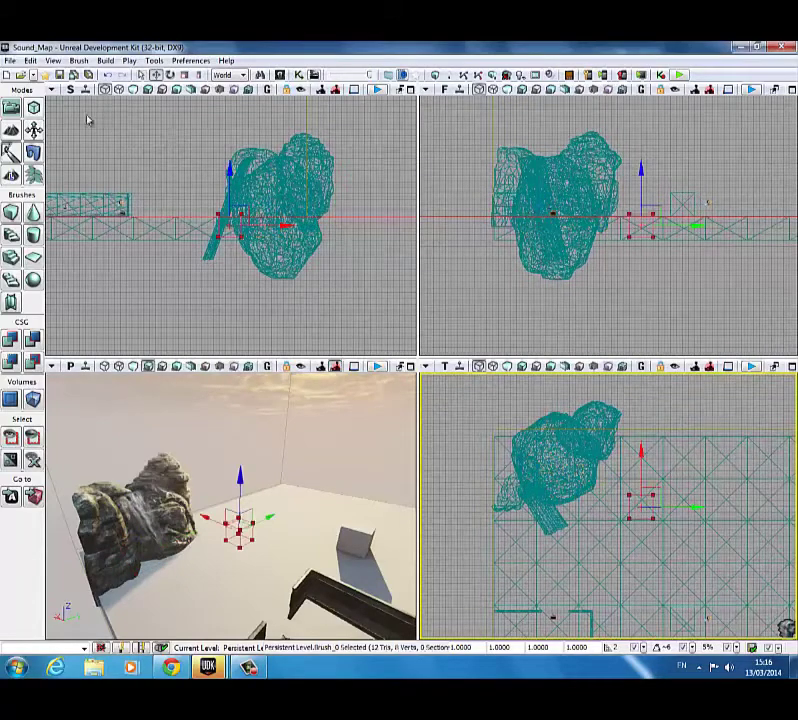
Step: Enter geometry mode and stretch two sides of the builder brush beyond the waterfall rocks in the top view
click(34, 108)
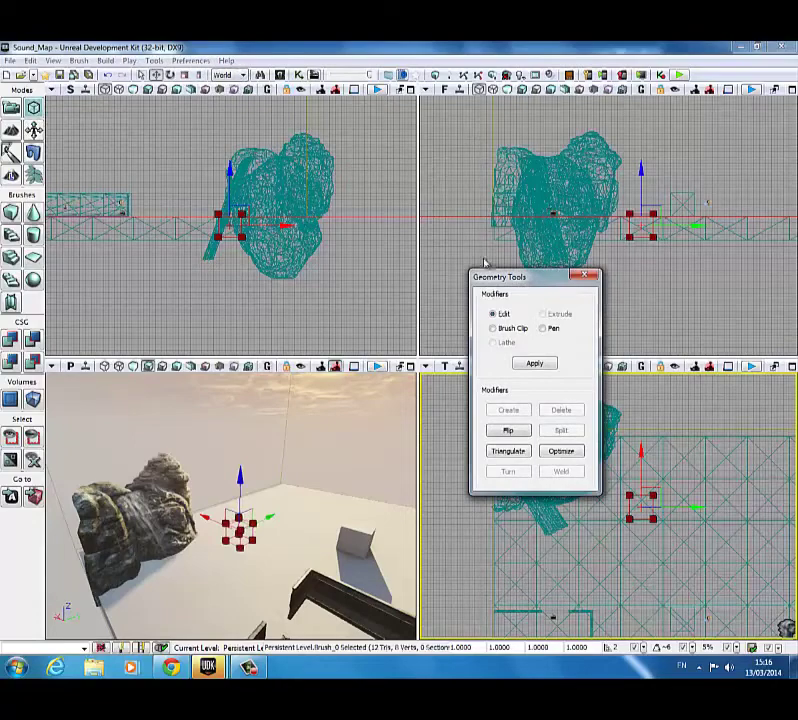
drag(506, 283, 398, 153)
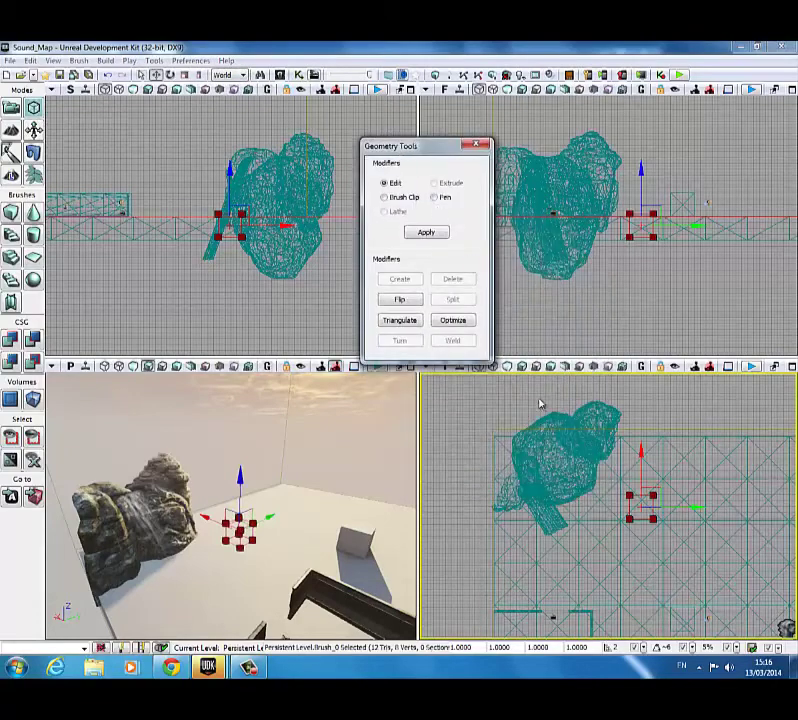
click(630, 507)
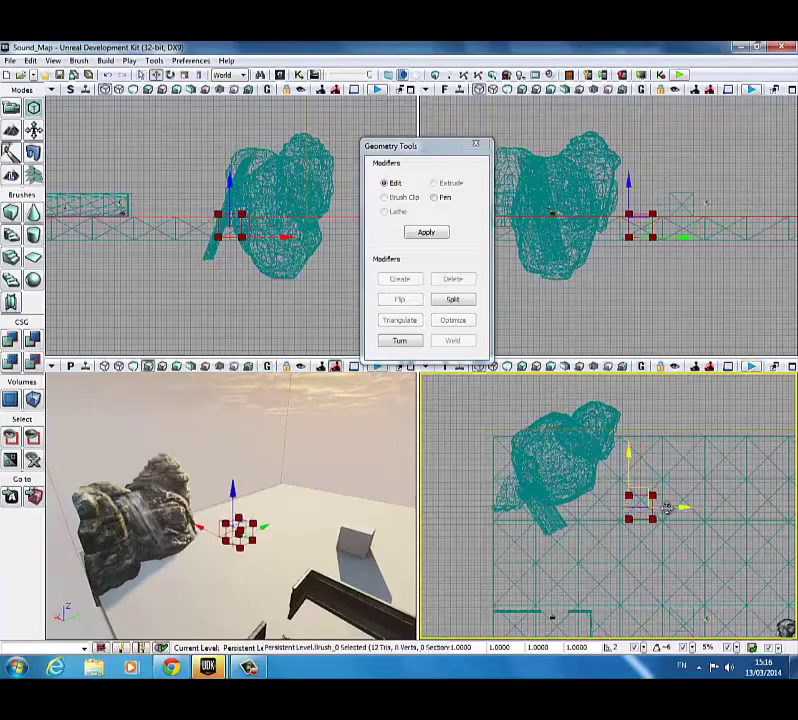
mouse_move(667, 508)
mouse_down()
mouse_move(525, 512)
mouse_move(540, 506)
mouse_move(568, 452)
mouse_move(575, 380)
mouse_up()
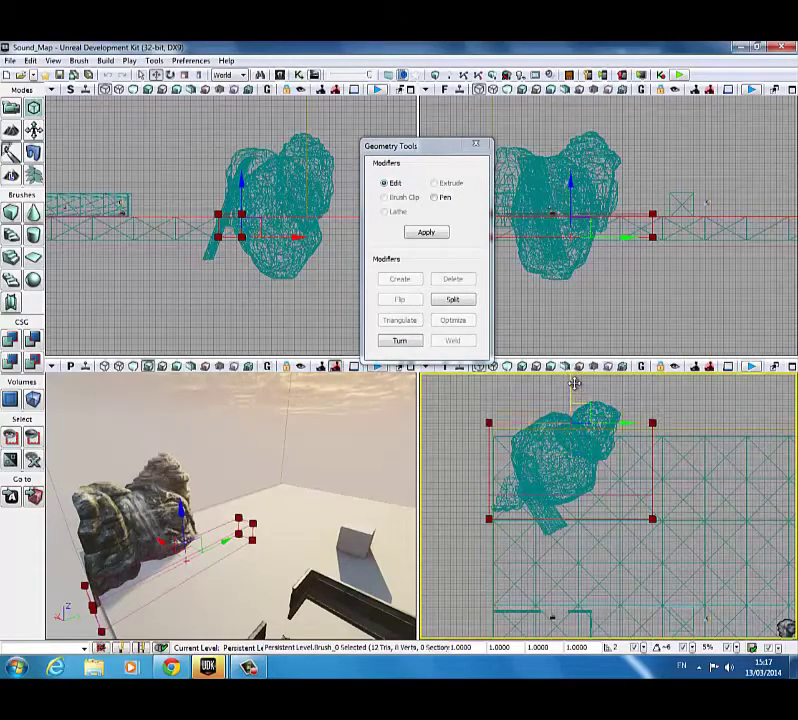
Step: Stretch the builder brush's other two sides beyond the far edges of the floor in the top view
click(650, 464)
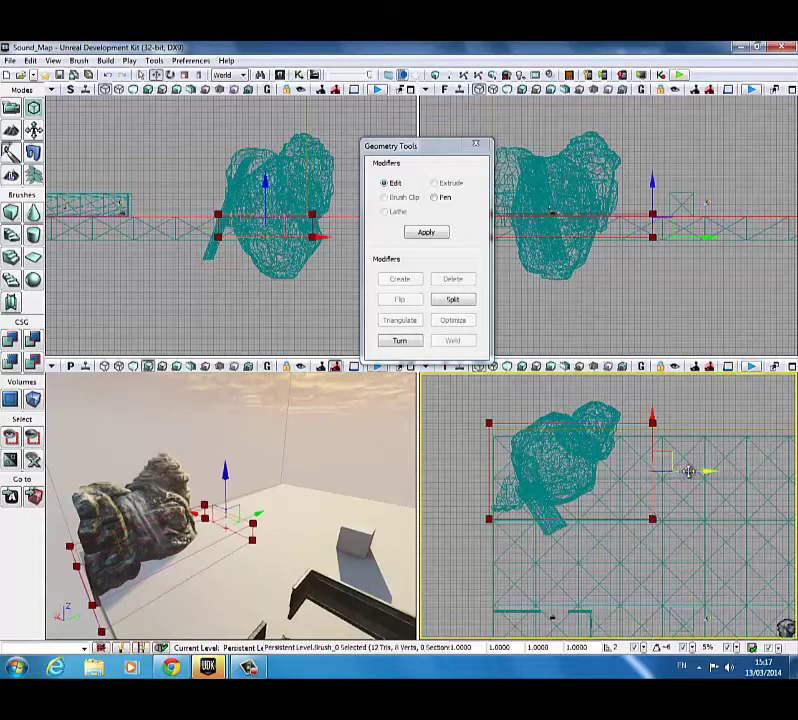
drag(689, 471, 770, 479)
scroll(770, 494, down, 3)
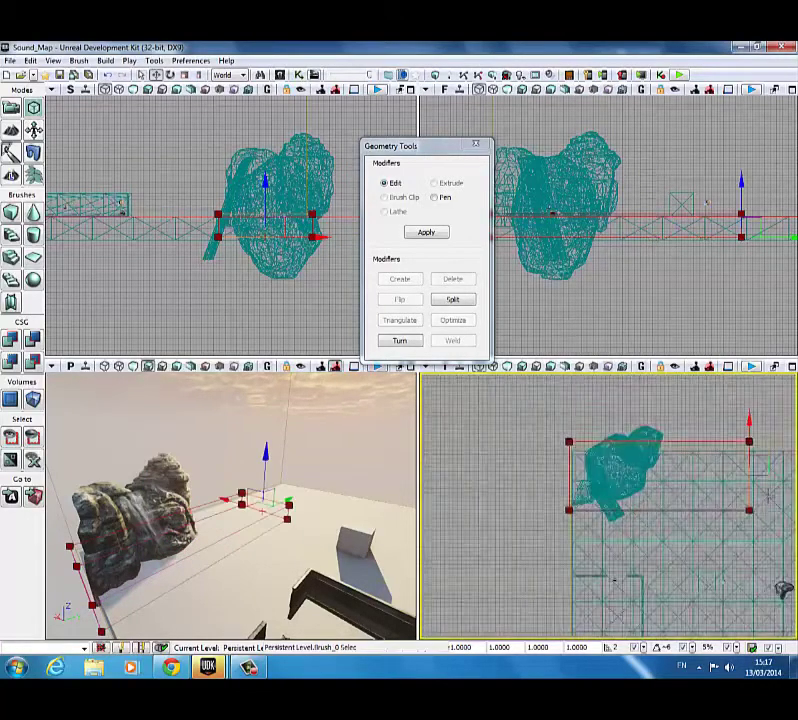
scroll(770, 494, down, 2)
right_drag(770, 494, 594, 495)
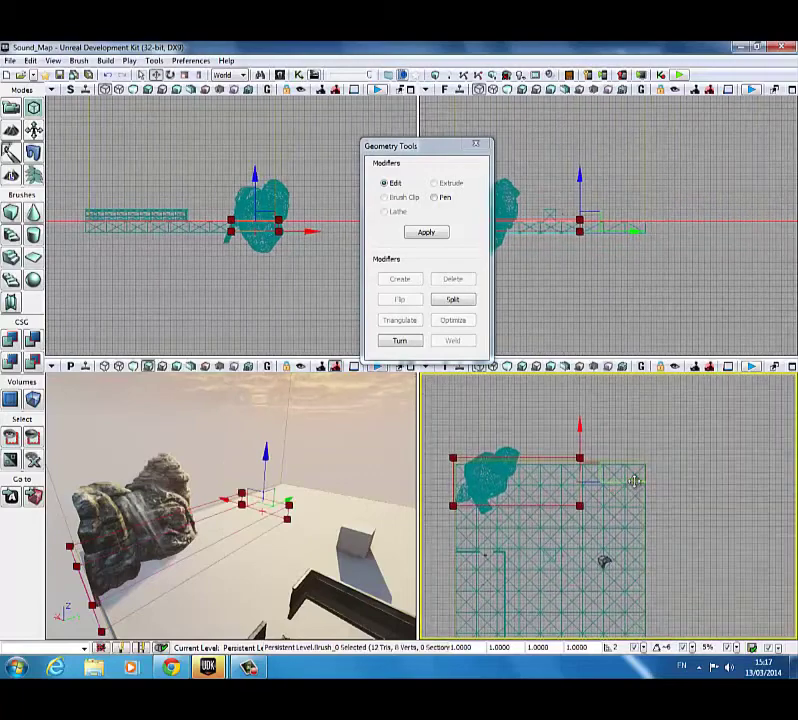
mouse_move(634, 481)
mouse_down()
mouse_move(707, 483)
mouse_move(701, 487)
mouse_up()
click(611, 506)
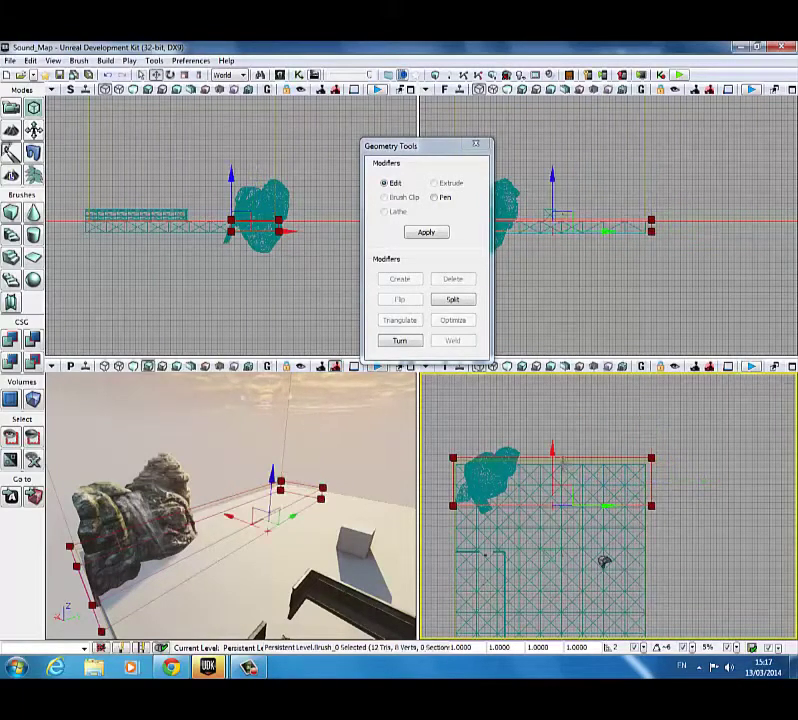
mouse_move(555, 468)
mouse_down()
mouse_move(549, 620)
mouse_move(554, 504)
mouse_move(556, 538)
mouse_move(558, 520)
mouse_up()
Step: Raise the builder brush's upper face above the rocks and lower its bottom face beneath the floor
click(588, 218)
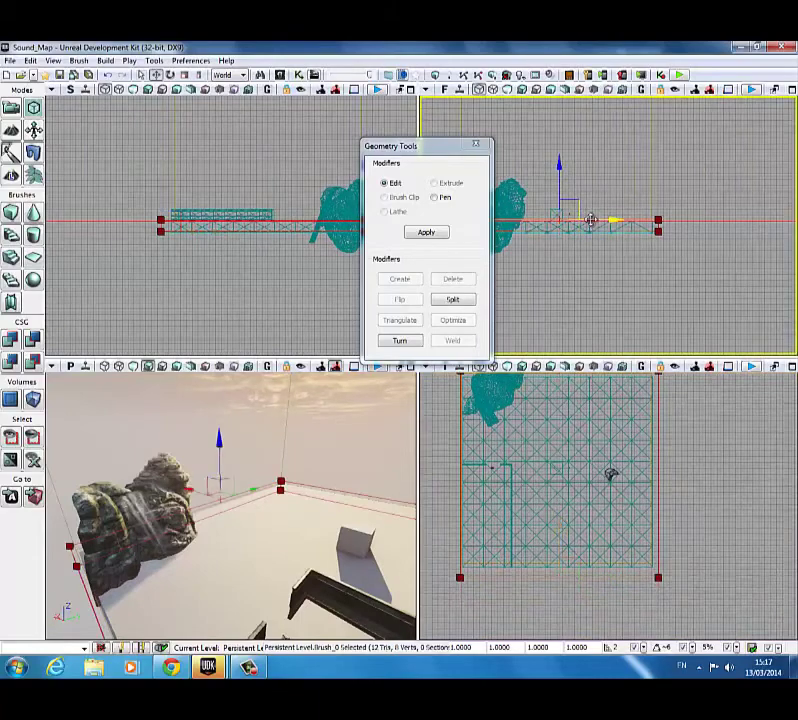
mouse_move(563, 170)
mouse_down()
mouse_move(565, 118)
mouse_move(567, 125)
mouse_up()
click(558, 231)
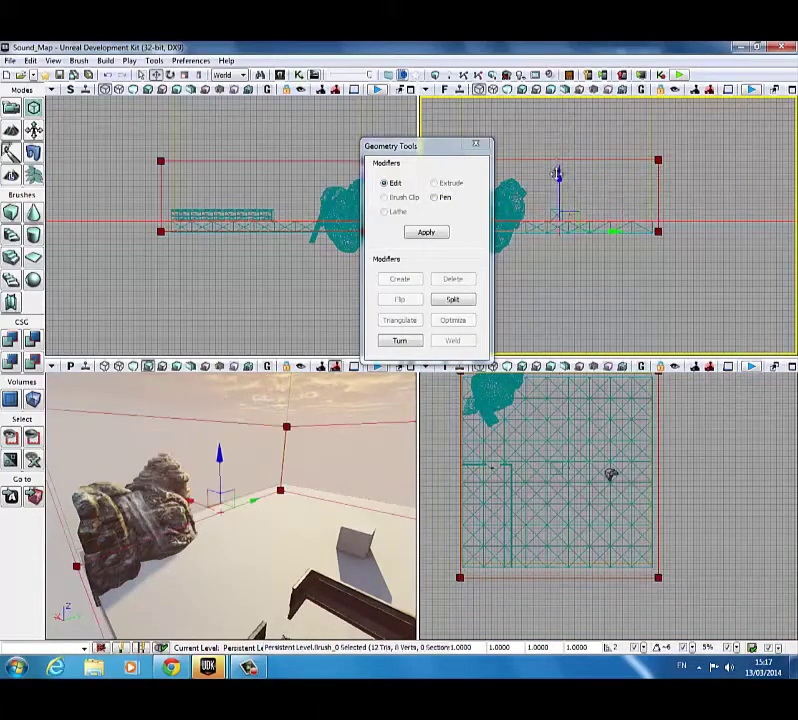
drag(557, 175, 557, 186)
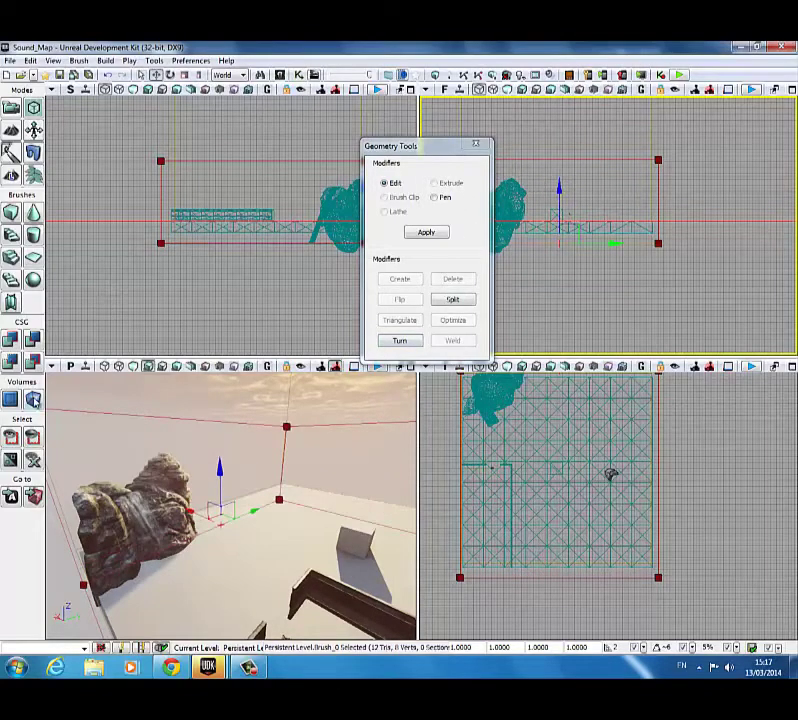
Step: Create a ReverbVolume from the builder brush around the whole level and close the geometry tools dialog
right_click(33, 399)
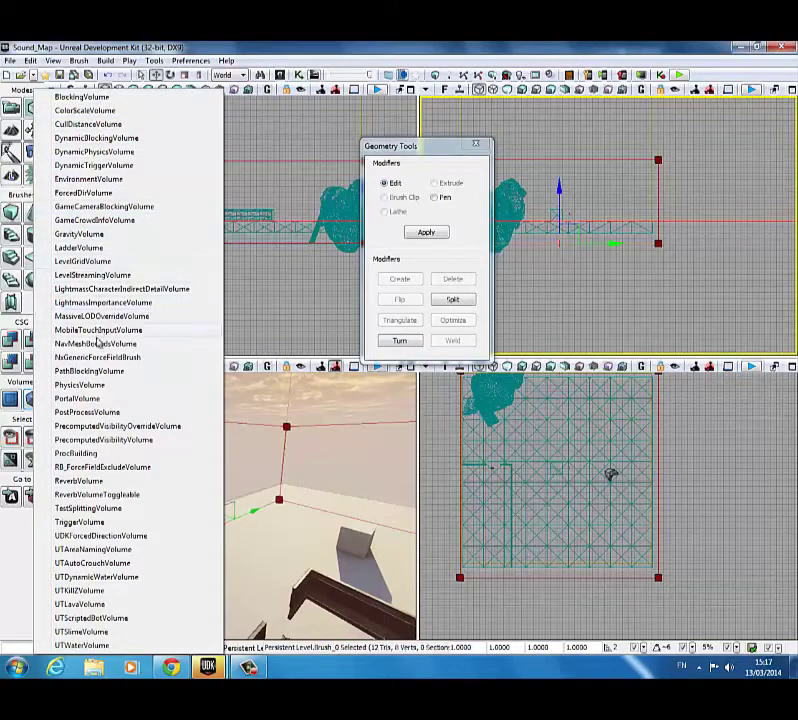
click(62, 485)
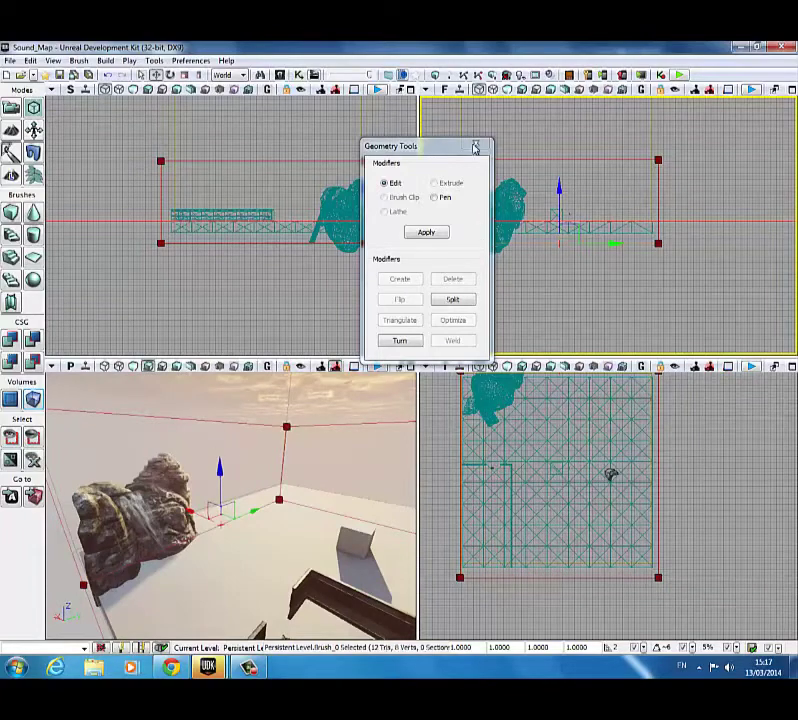
click(475, 148)
click(33, 400)
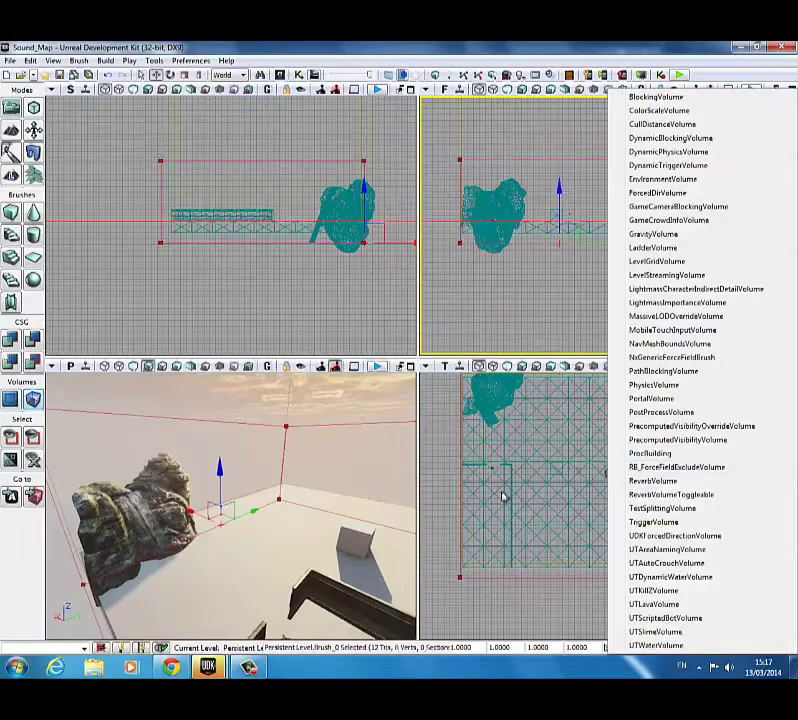
click(458, 505)
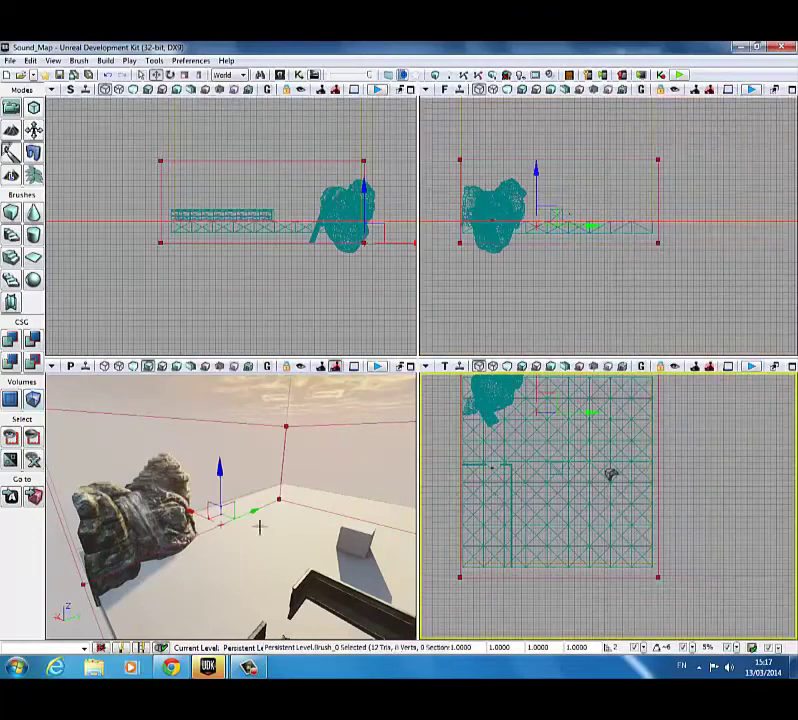
Step: Select the reverb volume by its edge in the top view and look at its properties
click(34, 500)
drag(645, 453, 457, 461)
scroll(636, 420, up, 4)
scroll(663, 415, up, 2)
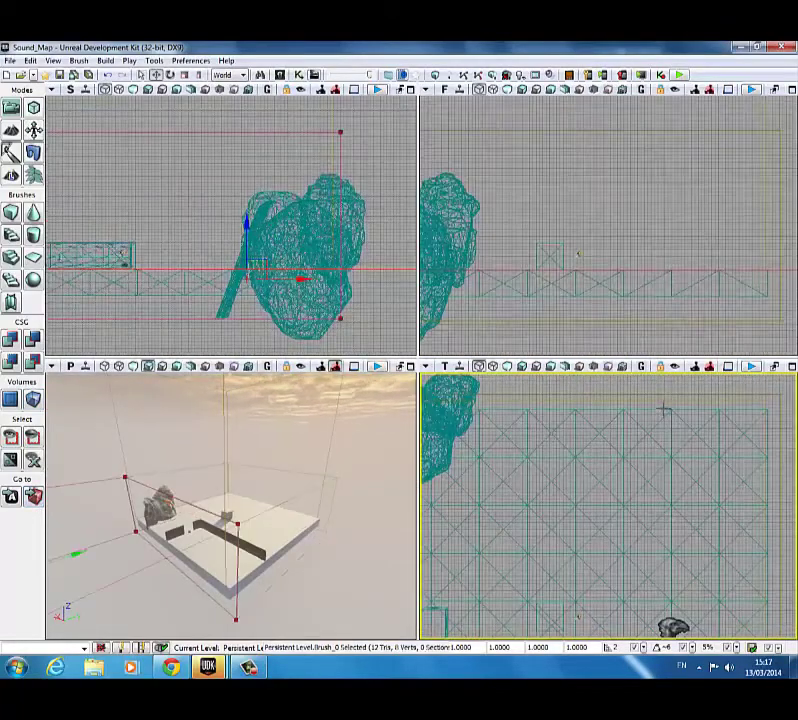
drag(665, 399, 613, 449)
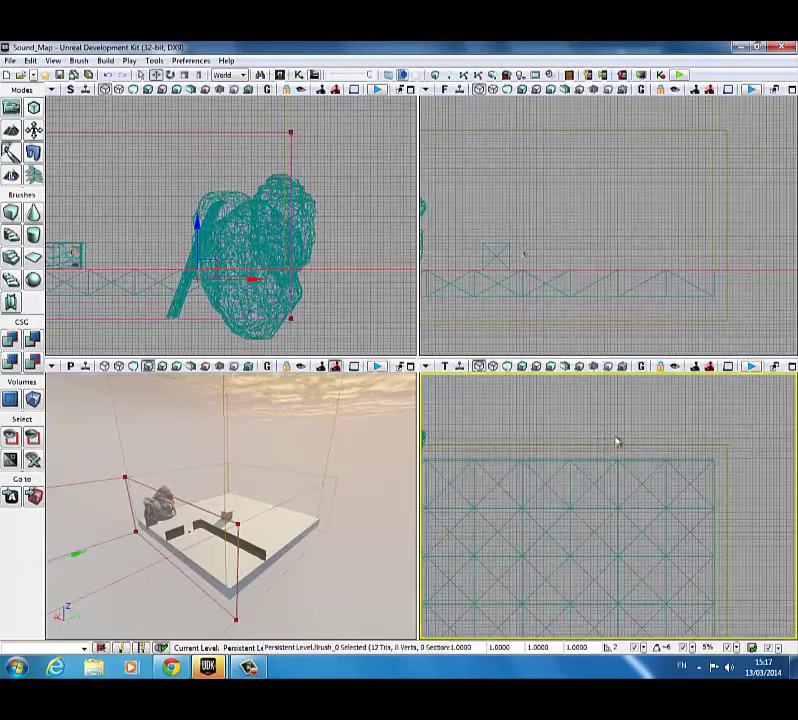
click(615, 441)
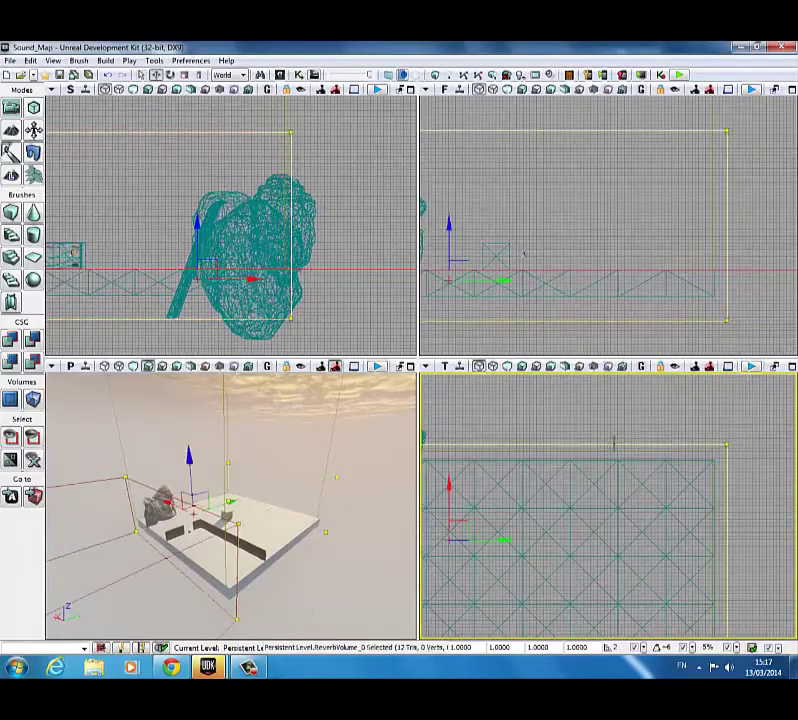
key(F4)
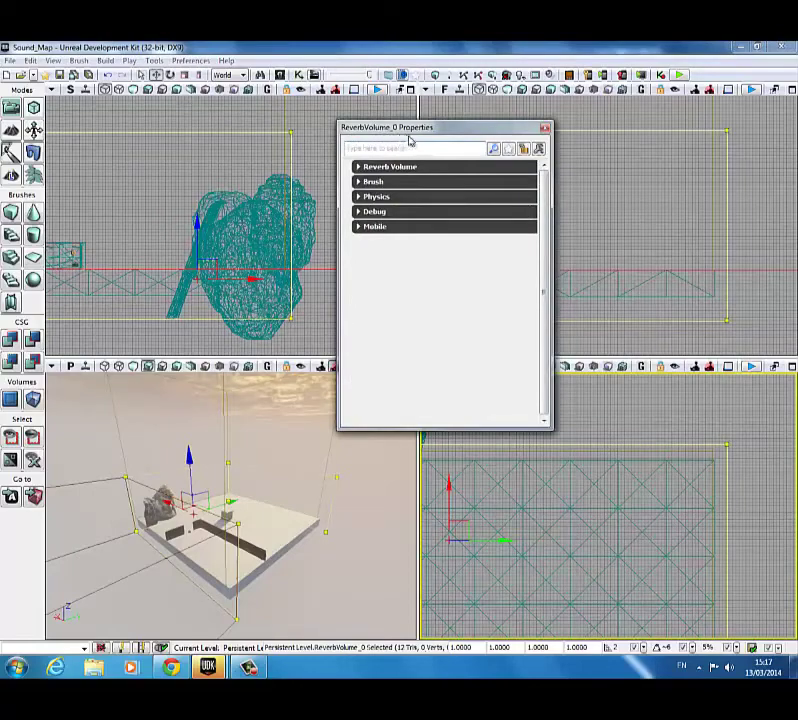
click(543, 129)
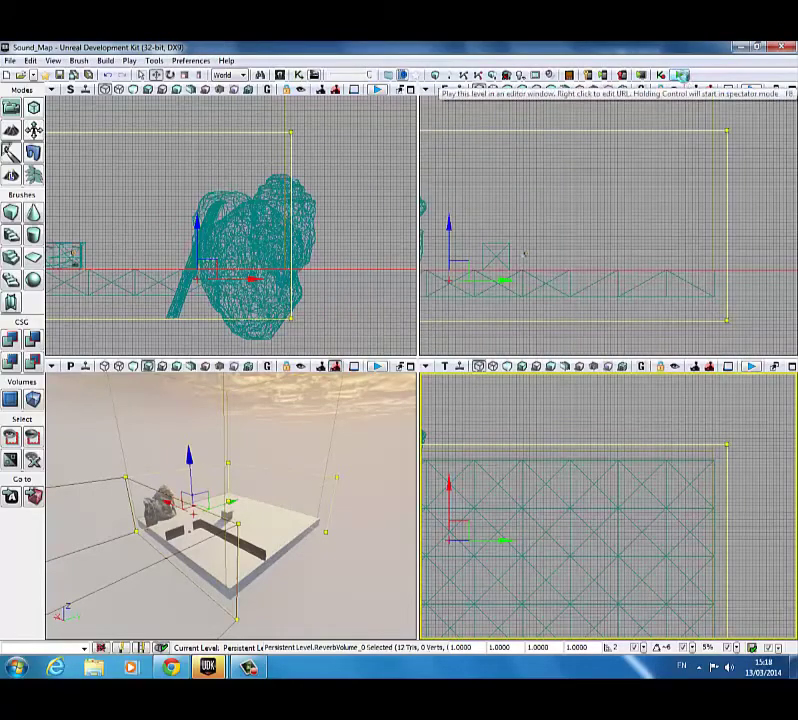
Step: Play the level briefly in an editor preview window and exit the preview
click(681, 76)
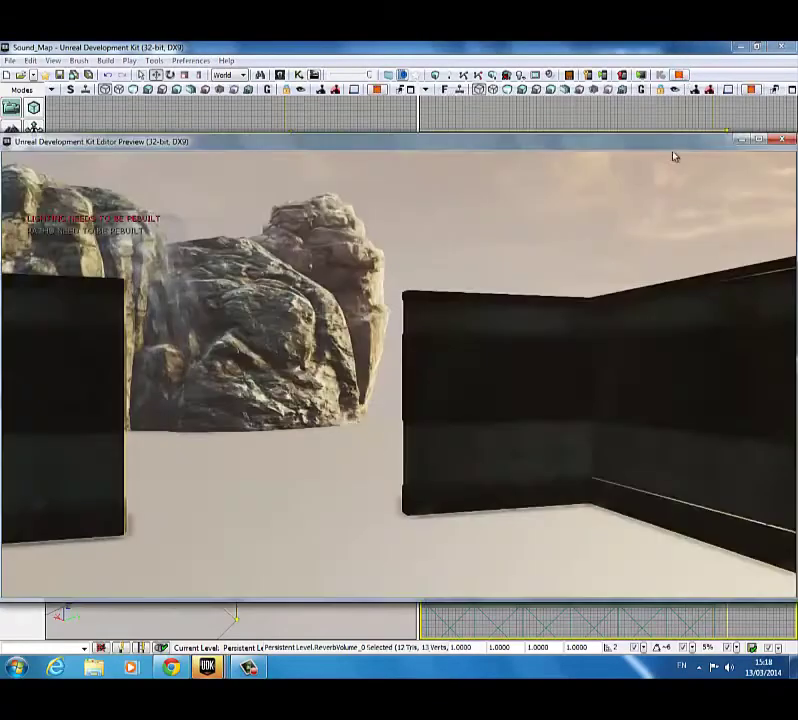
key(Escape)
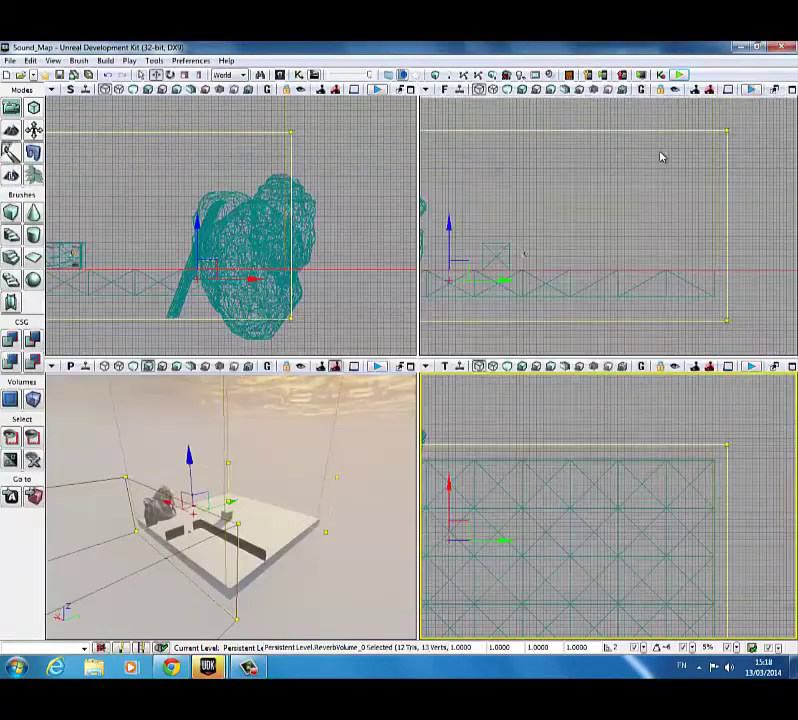
Step: Maximize the perspective view and fly in above the walled room to face the waterfall rocks
click(411, 368)
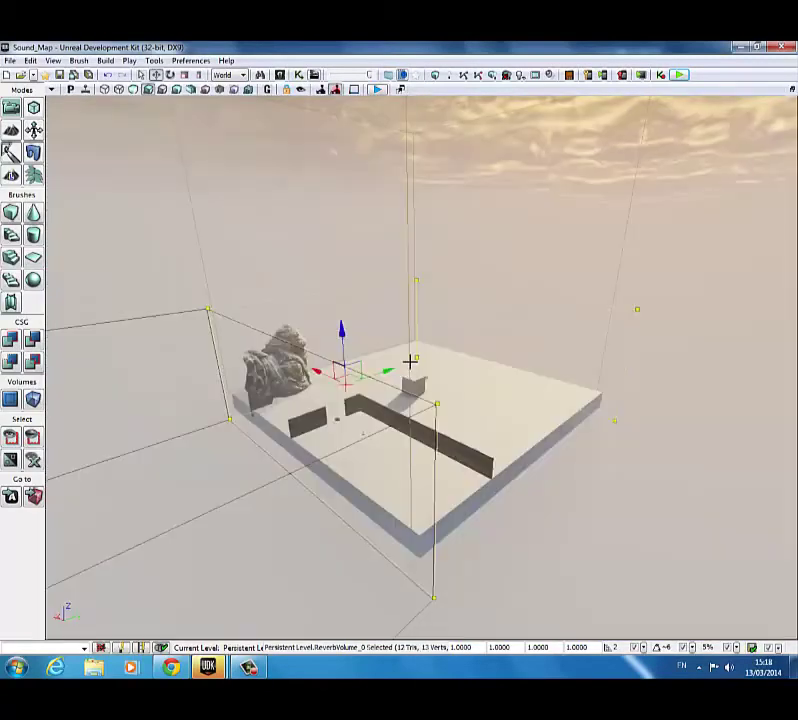
right_drag(407, 363, 333, 360)
key(w)
key(d)
drag(332, 360, 332, 360)
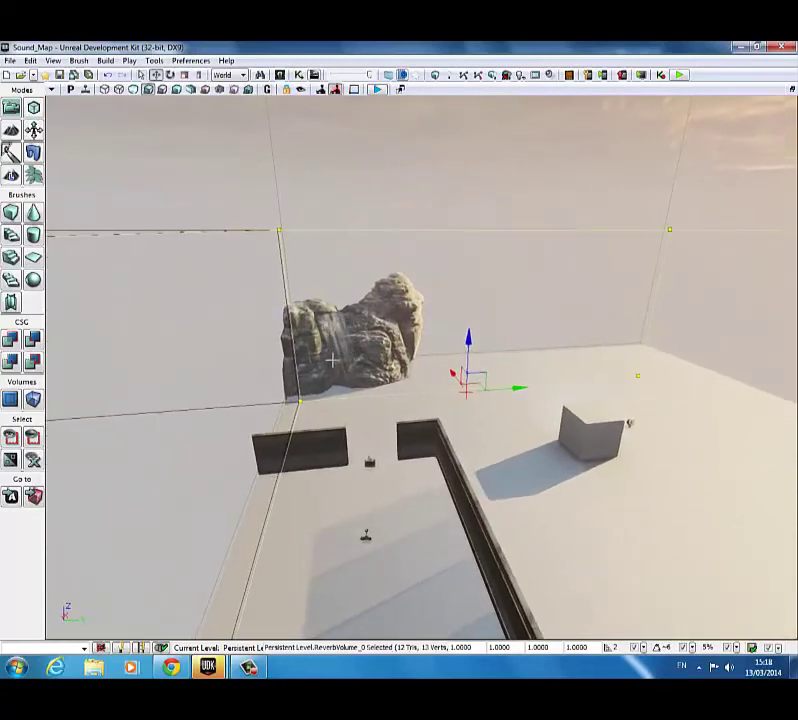